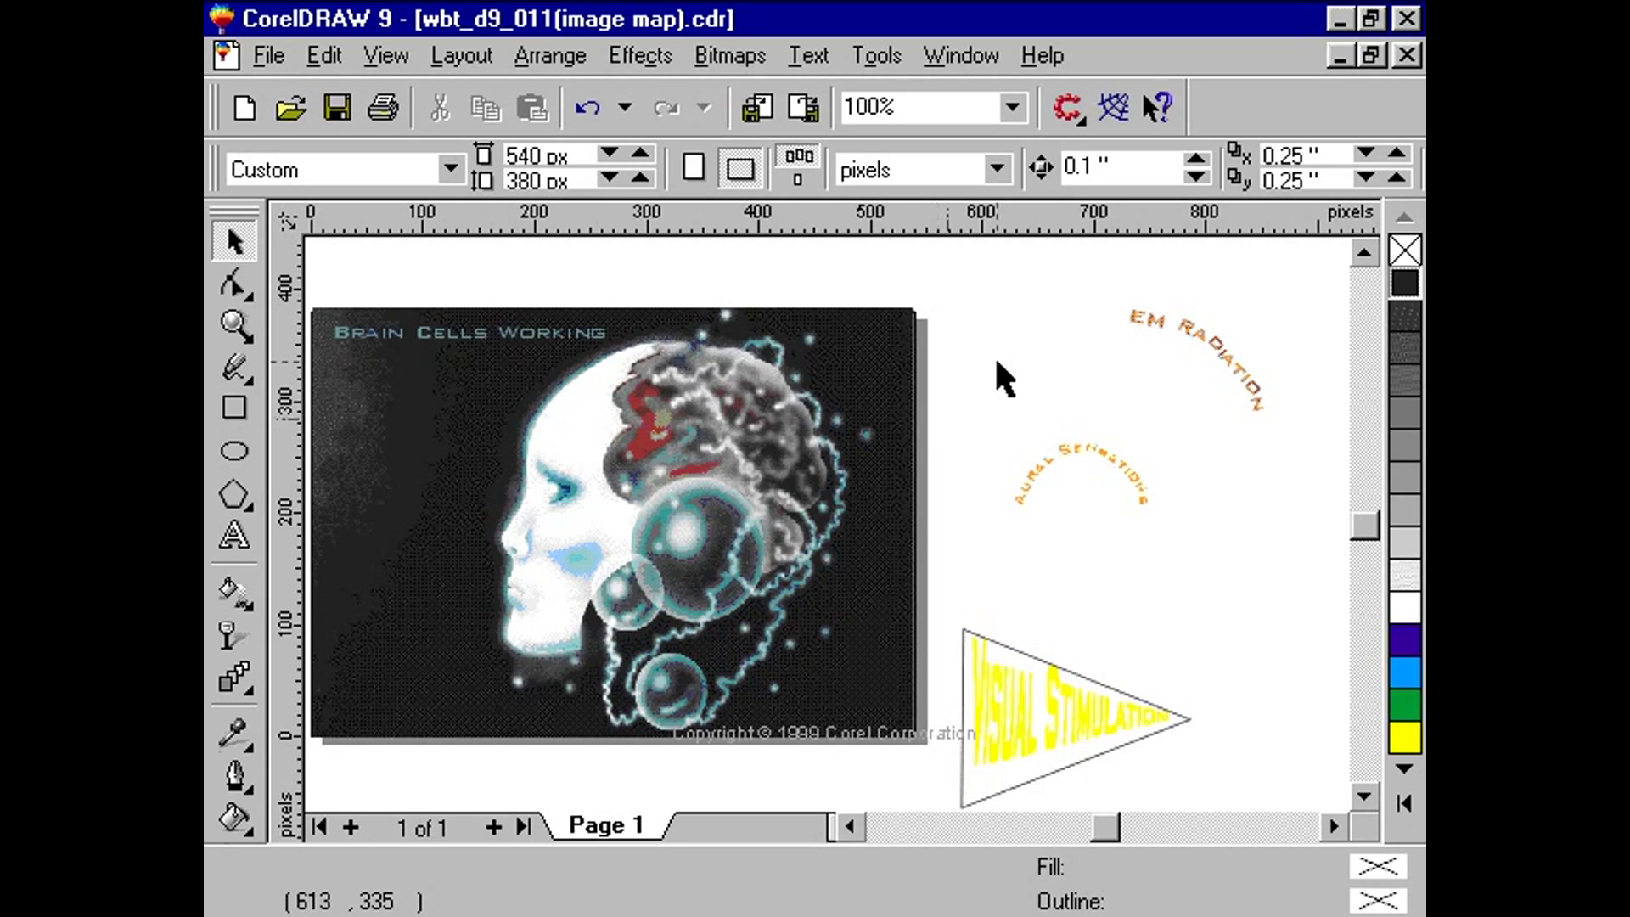
Drag EM RADIATION onto the top of the head and AURAL SENSATIONS onto the bubble, then deselect
{"action": "left_click", "coordinate": [1192, 347]}
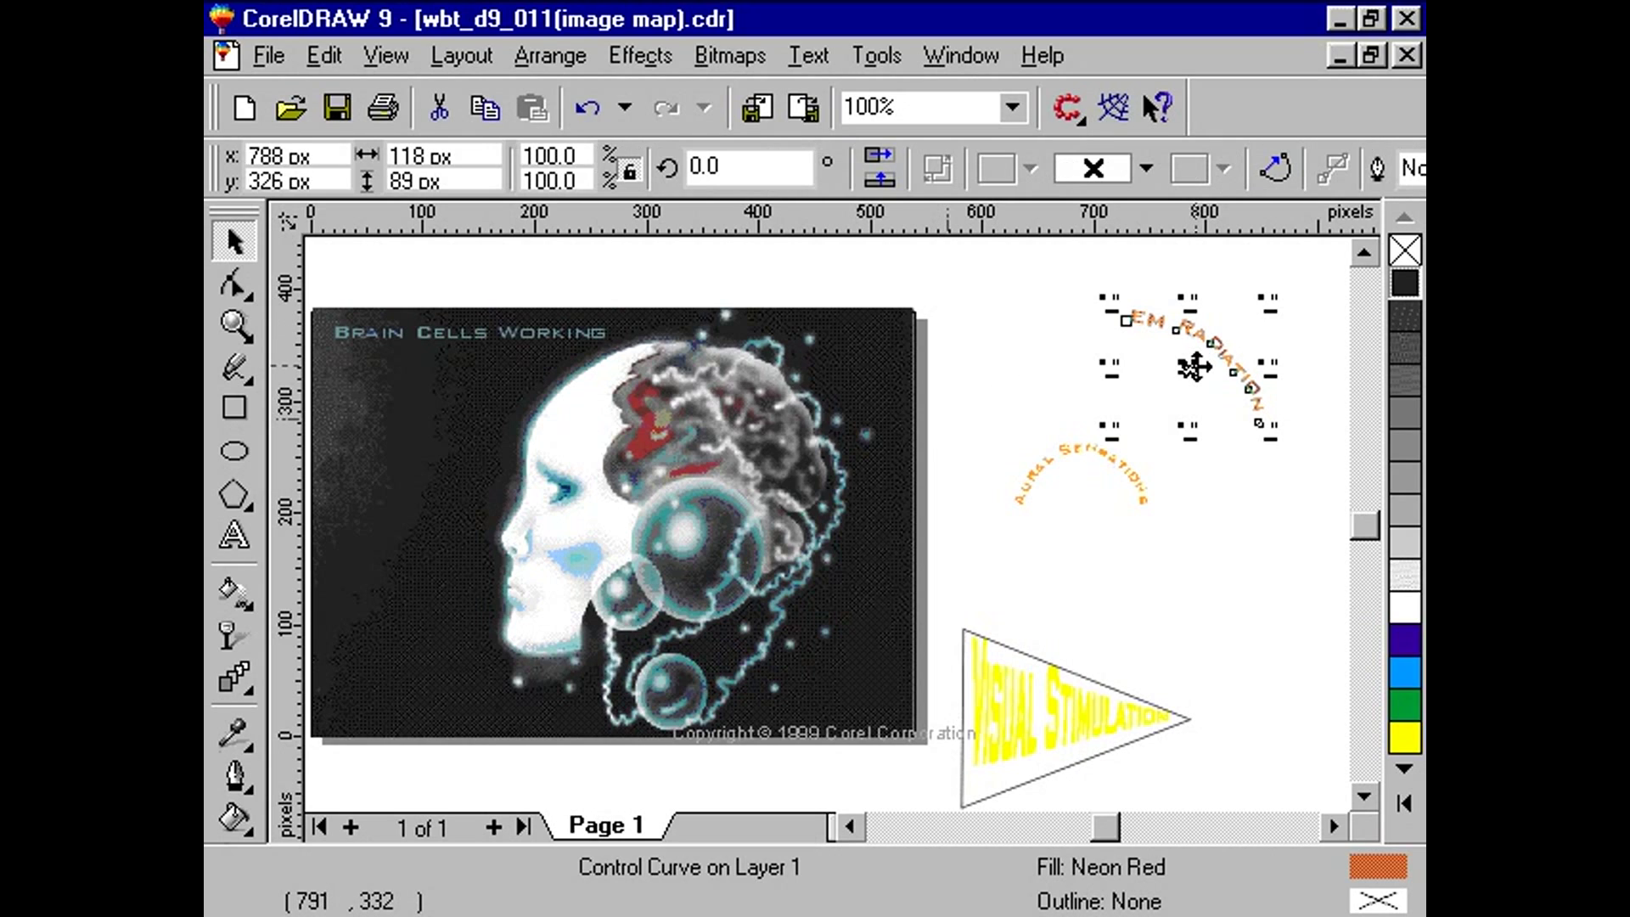
{"action": "left_click_drag", "start_coordinate": [1194, 367], "coordinate": [758, 388]}
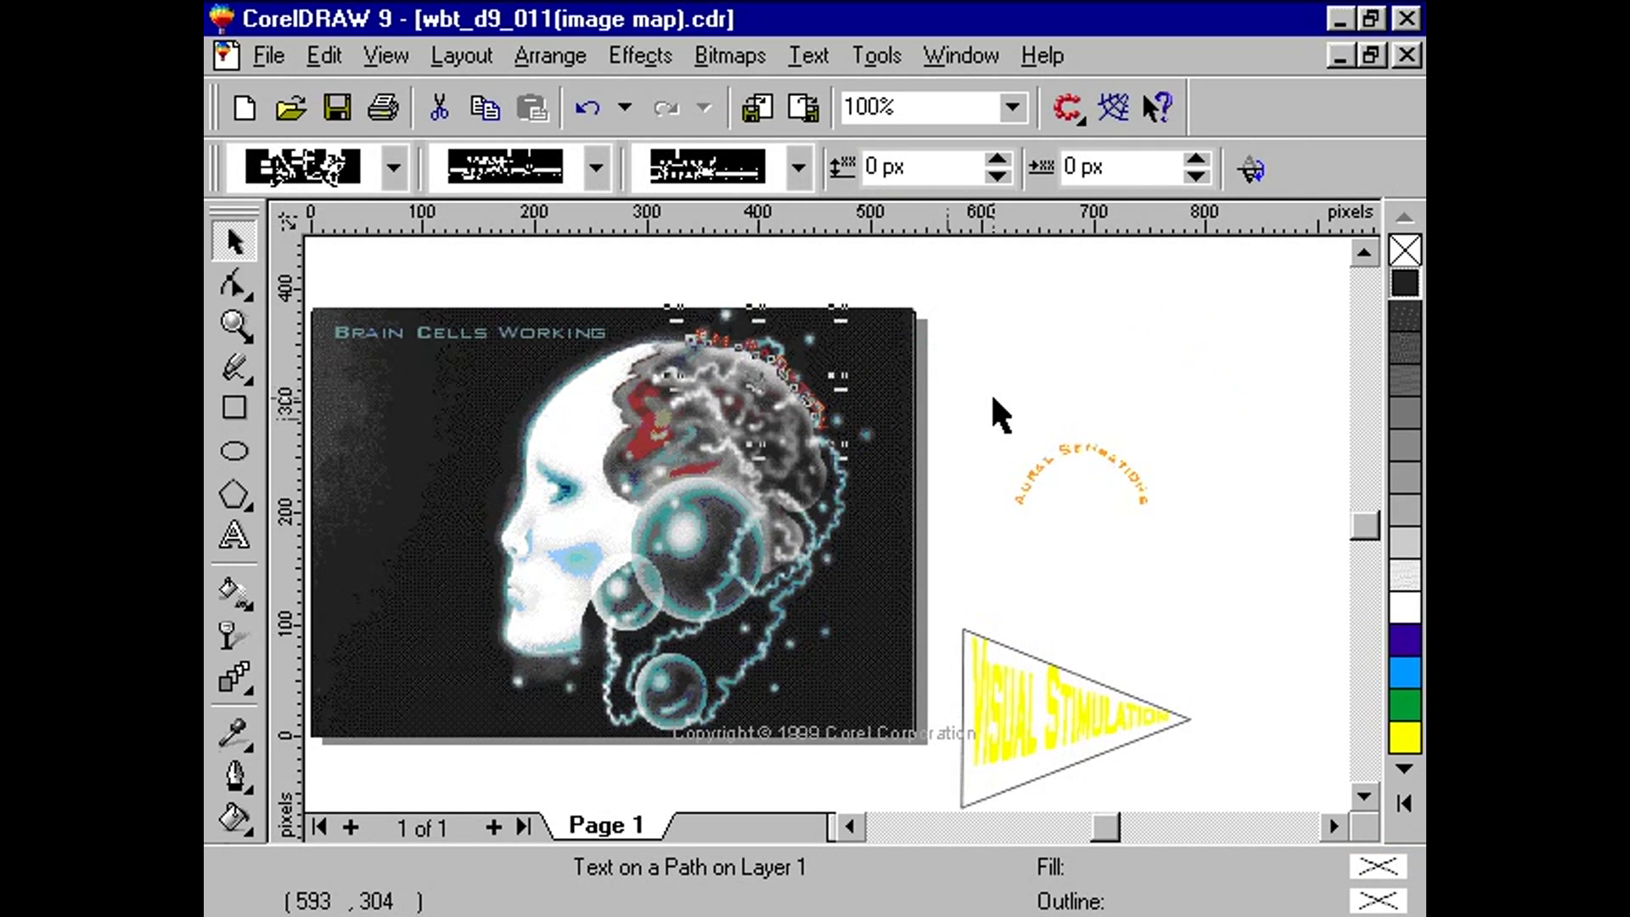
{"action": "left_click", "coordinate": [1080, 456]}
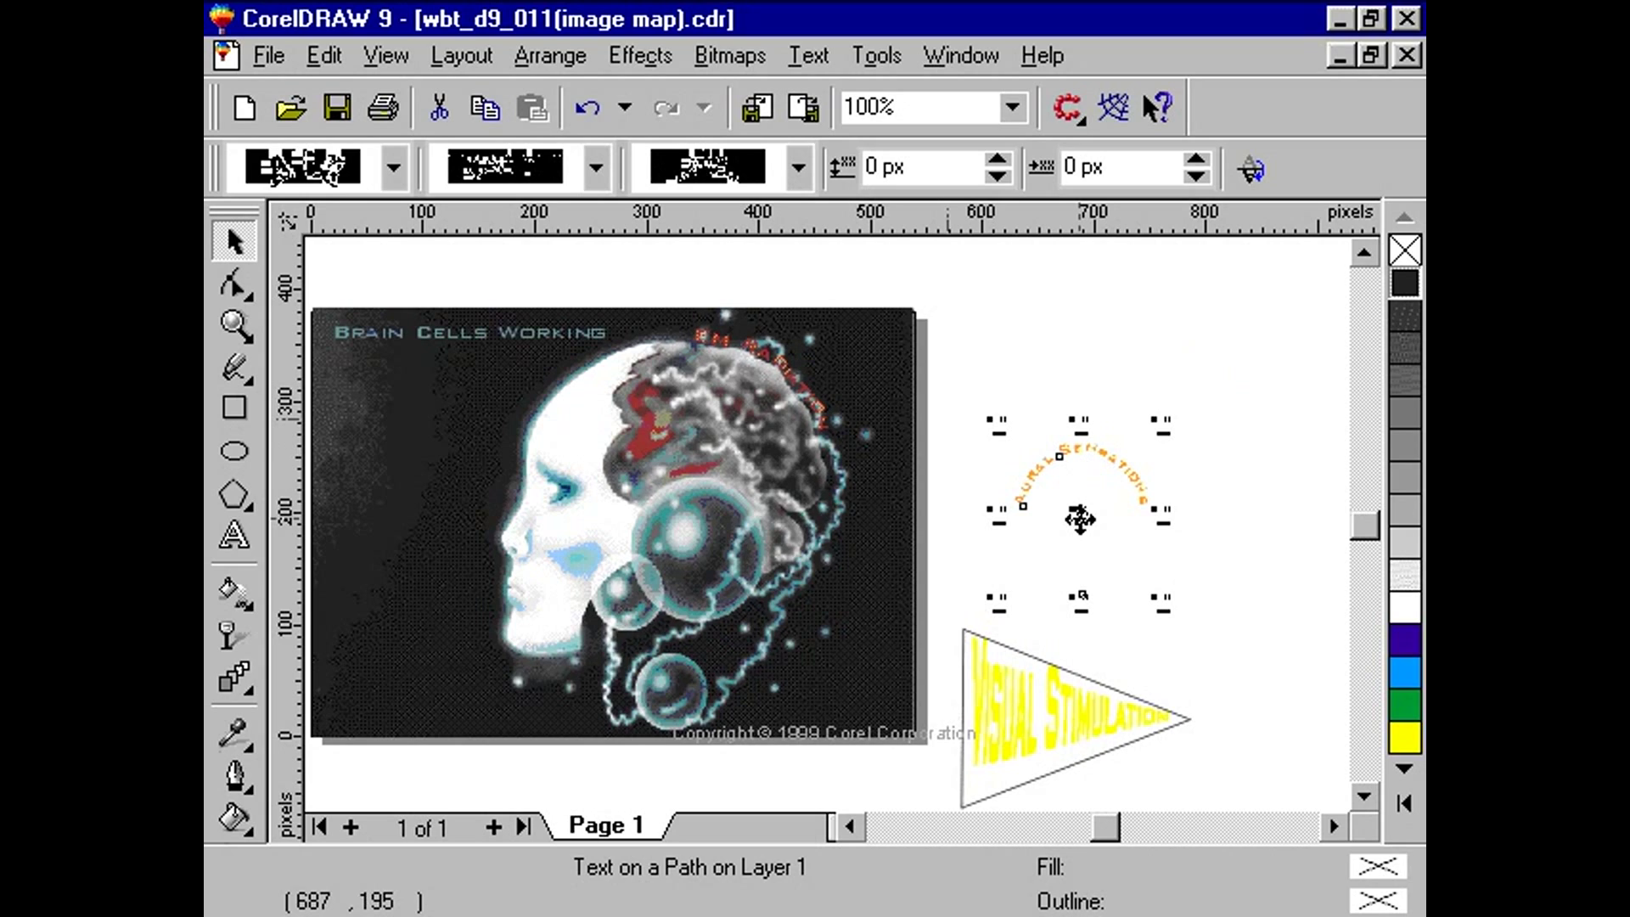
{"action": "left_click_drag", "start_coordinate": [1080, 518], "coordinate": [707, 547]}
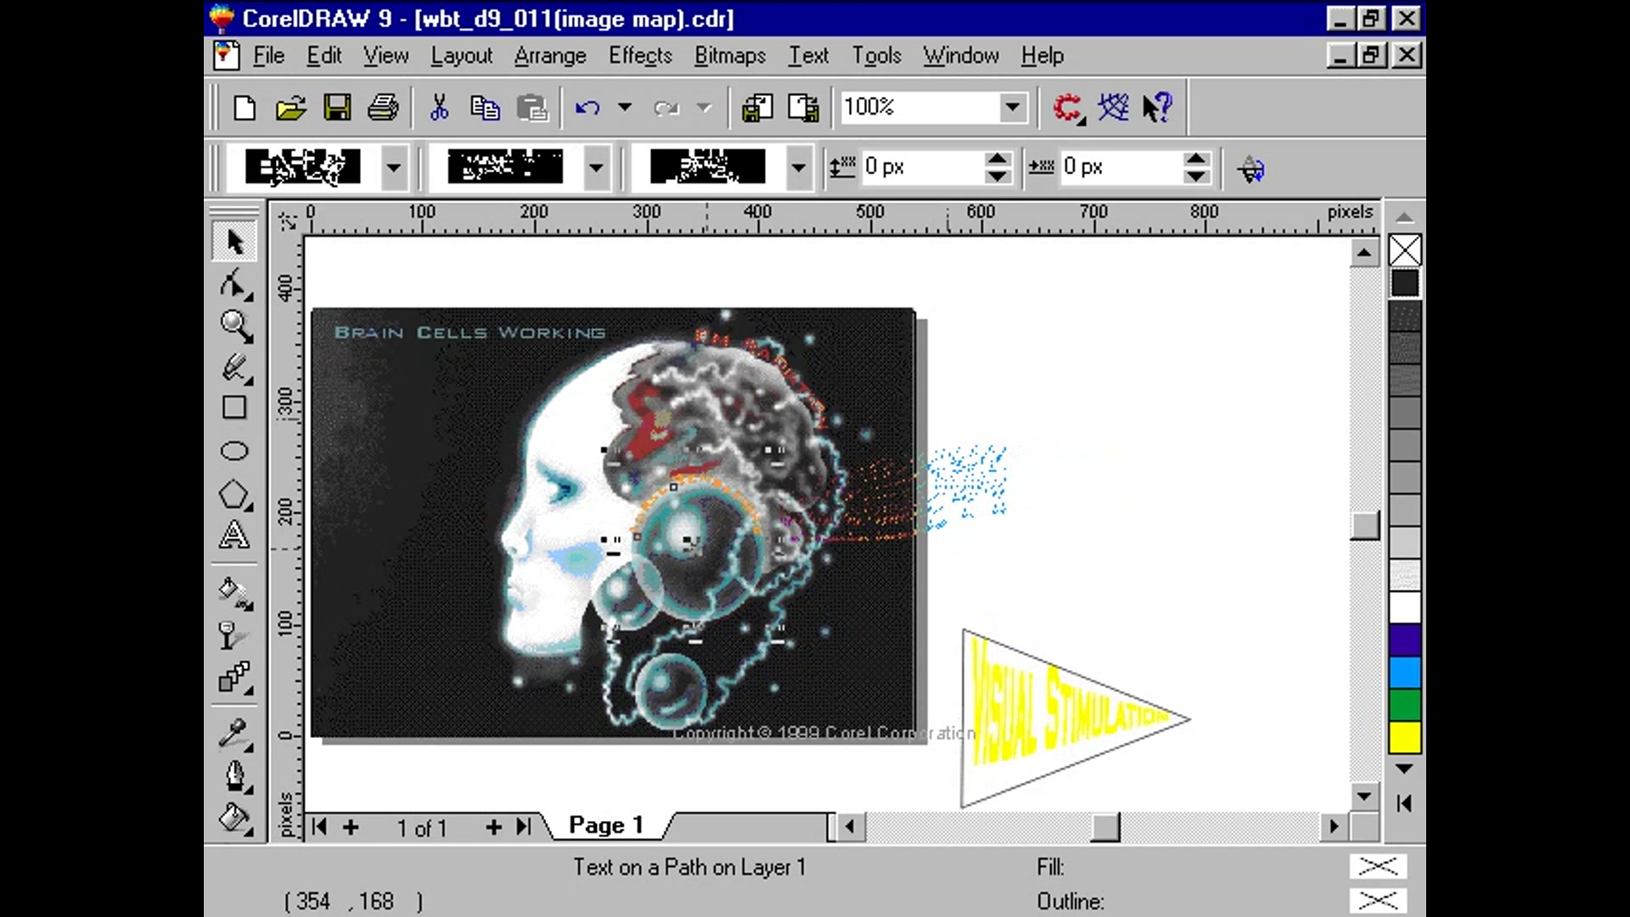
{"action": "left_click", "coordinate": [1071, 532]}
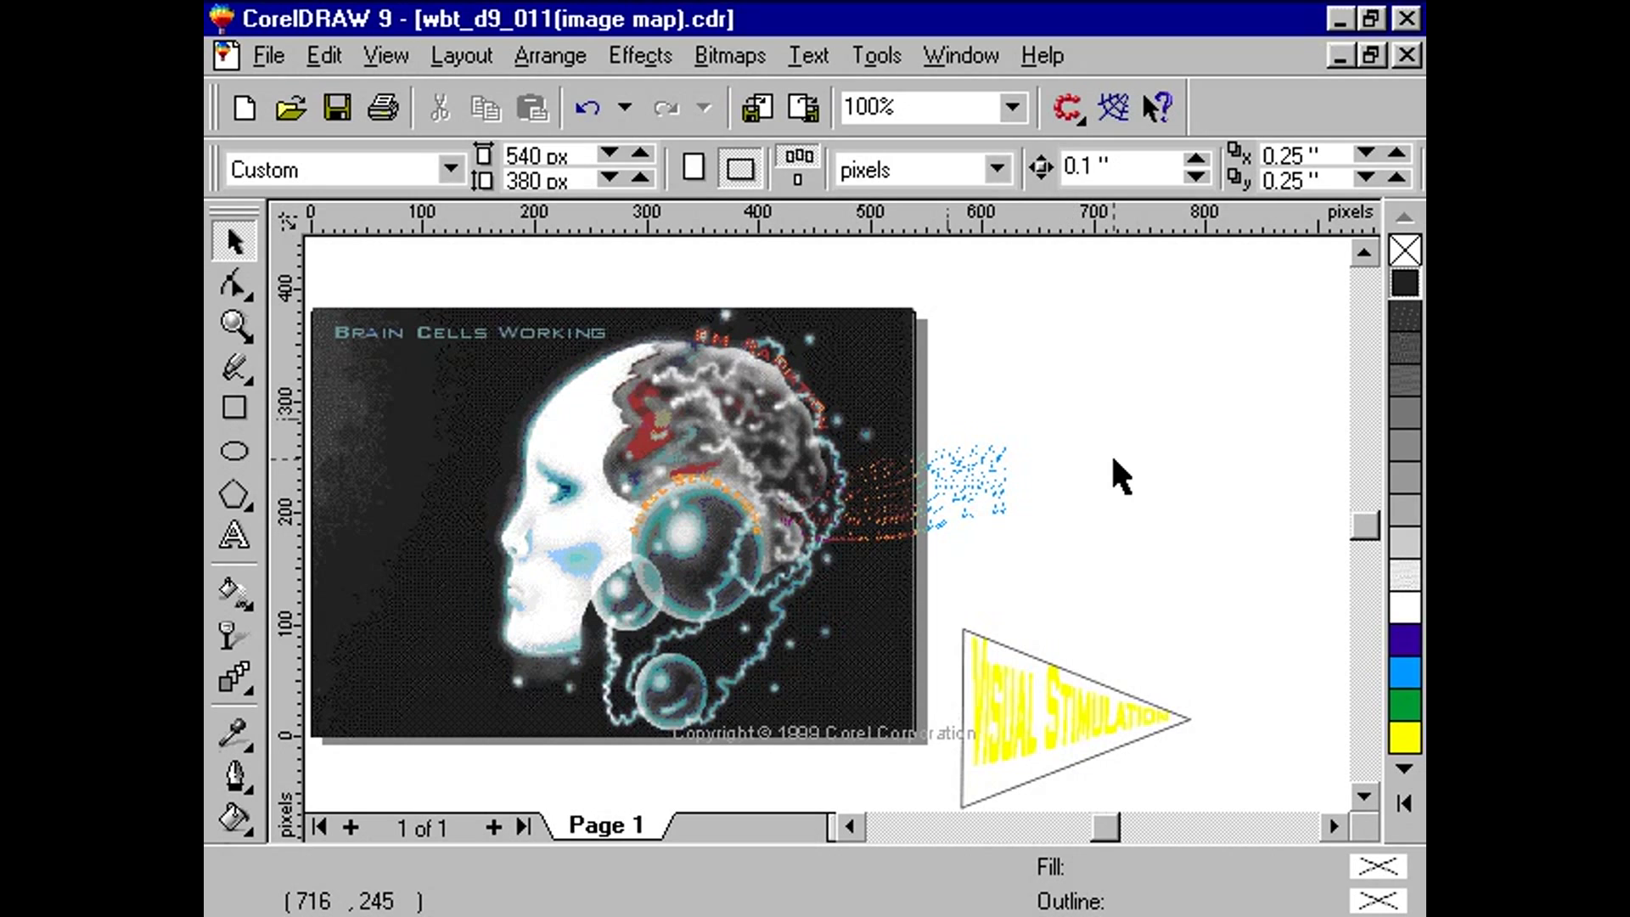
{"action": "right_click", "coordinate": [1219, 108]}
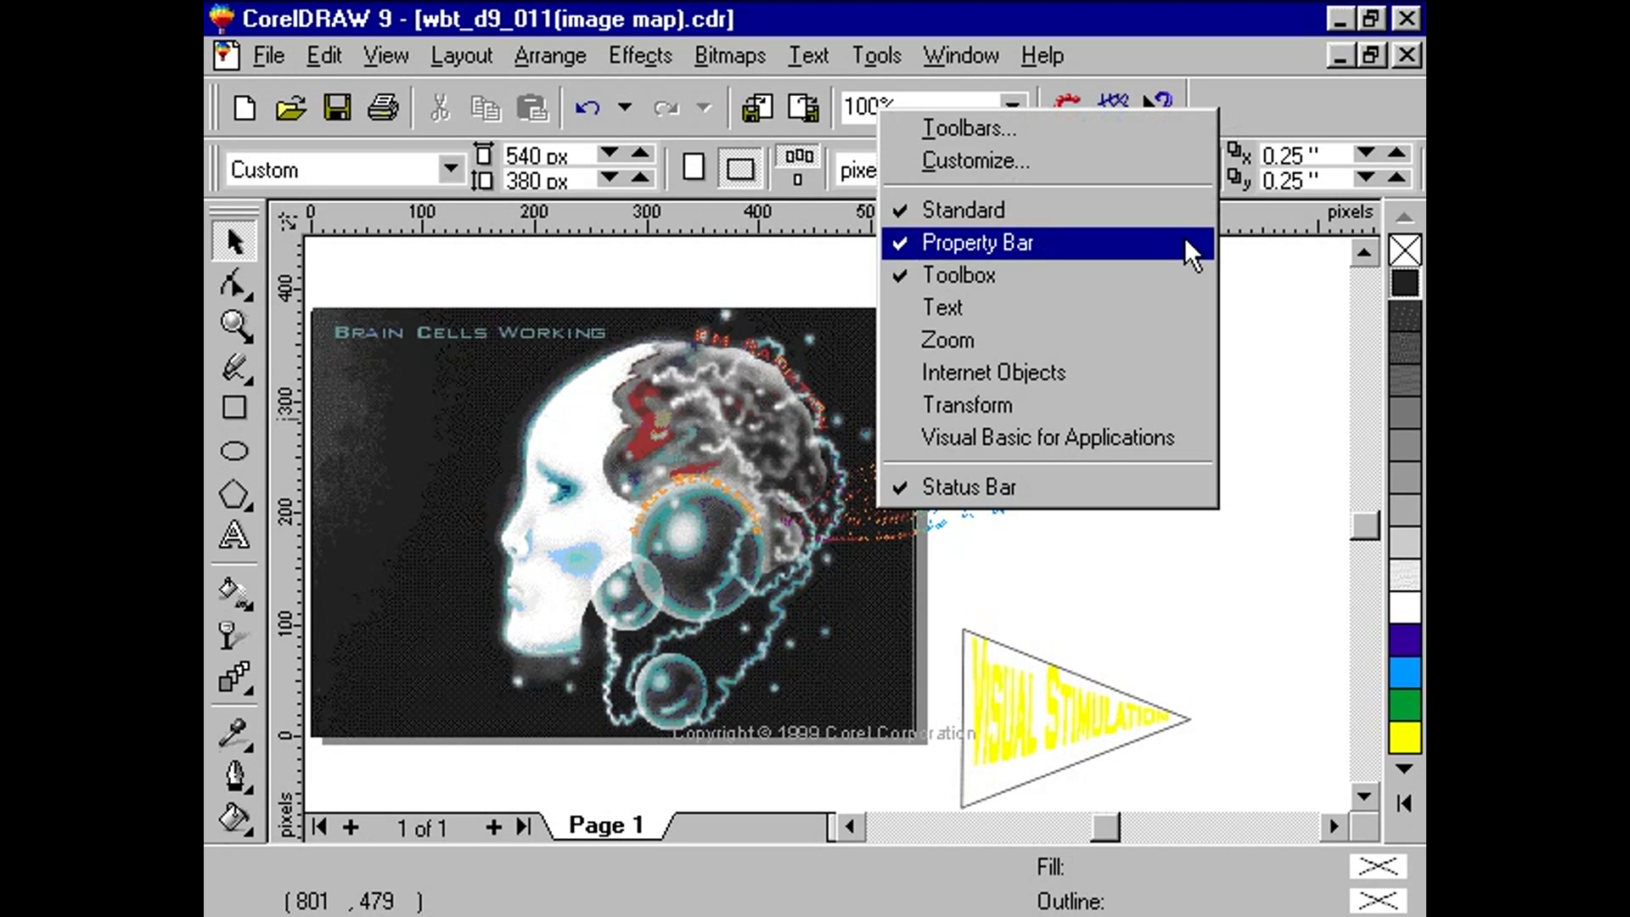
{"action": "left_click", "coordinate": [1149, 372]}
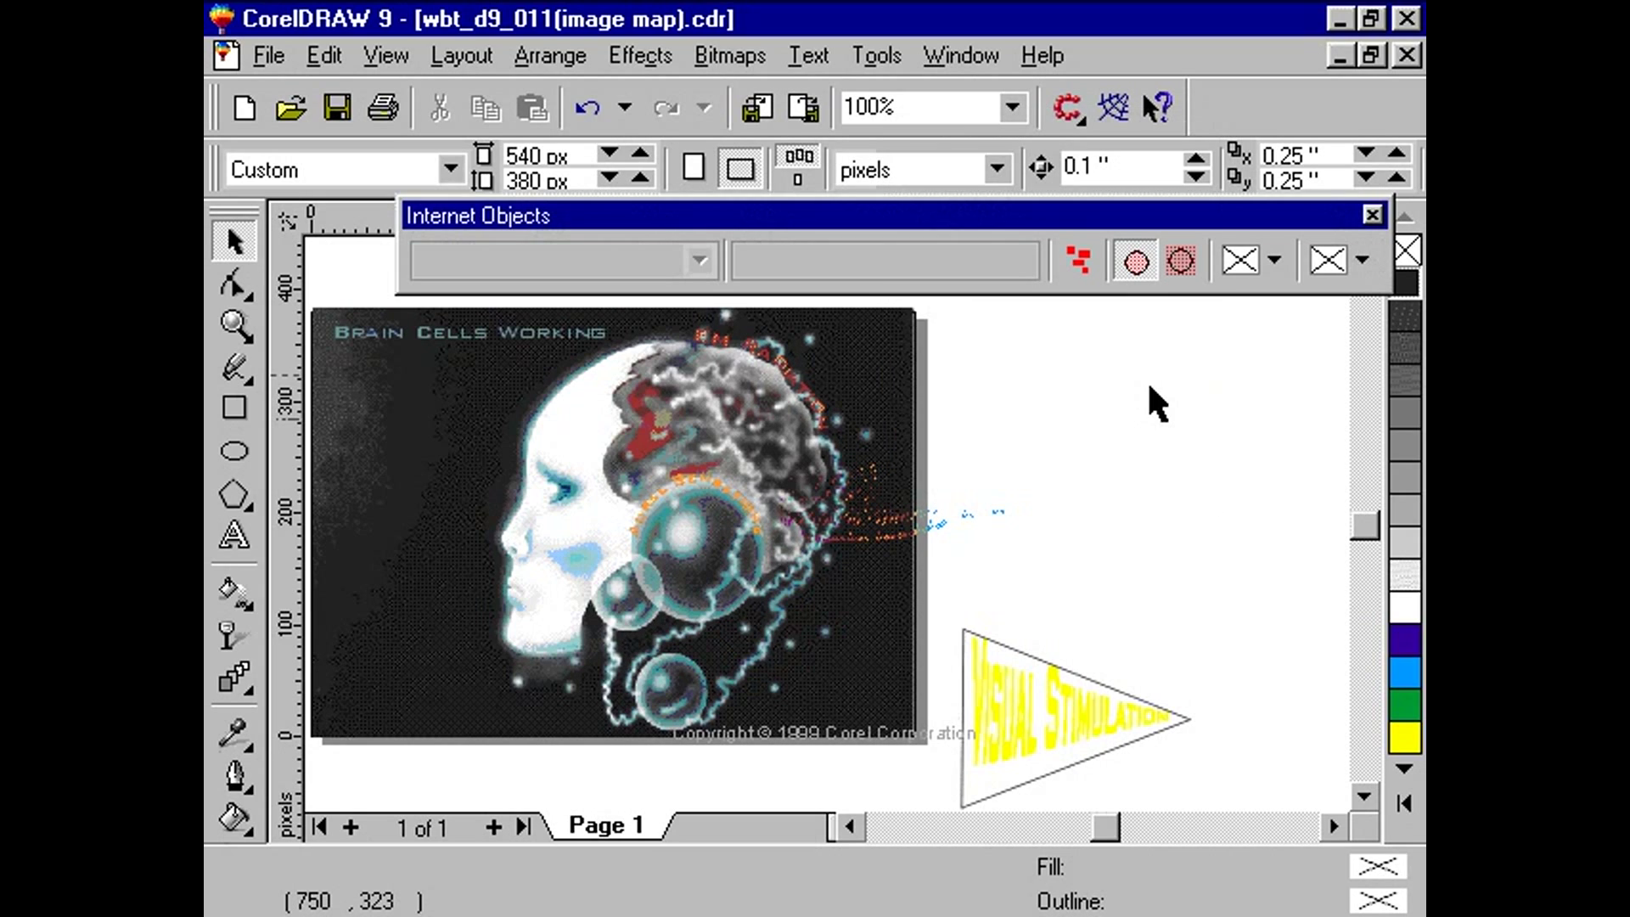
{"action": "left_click", "coordinate": [1104, 679]}
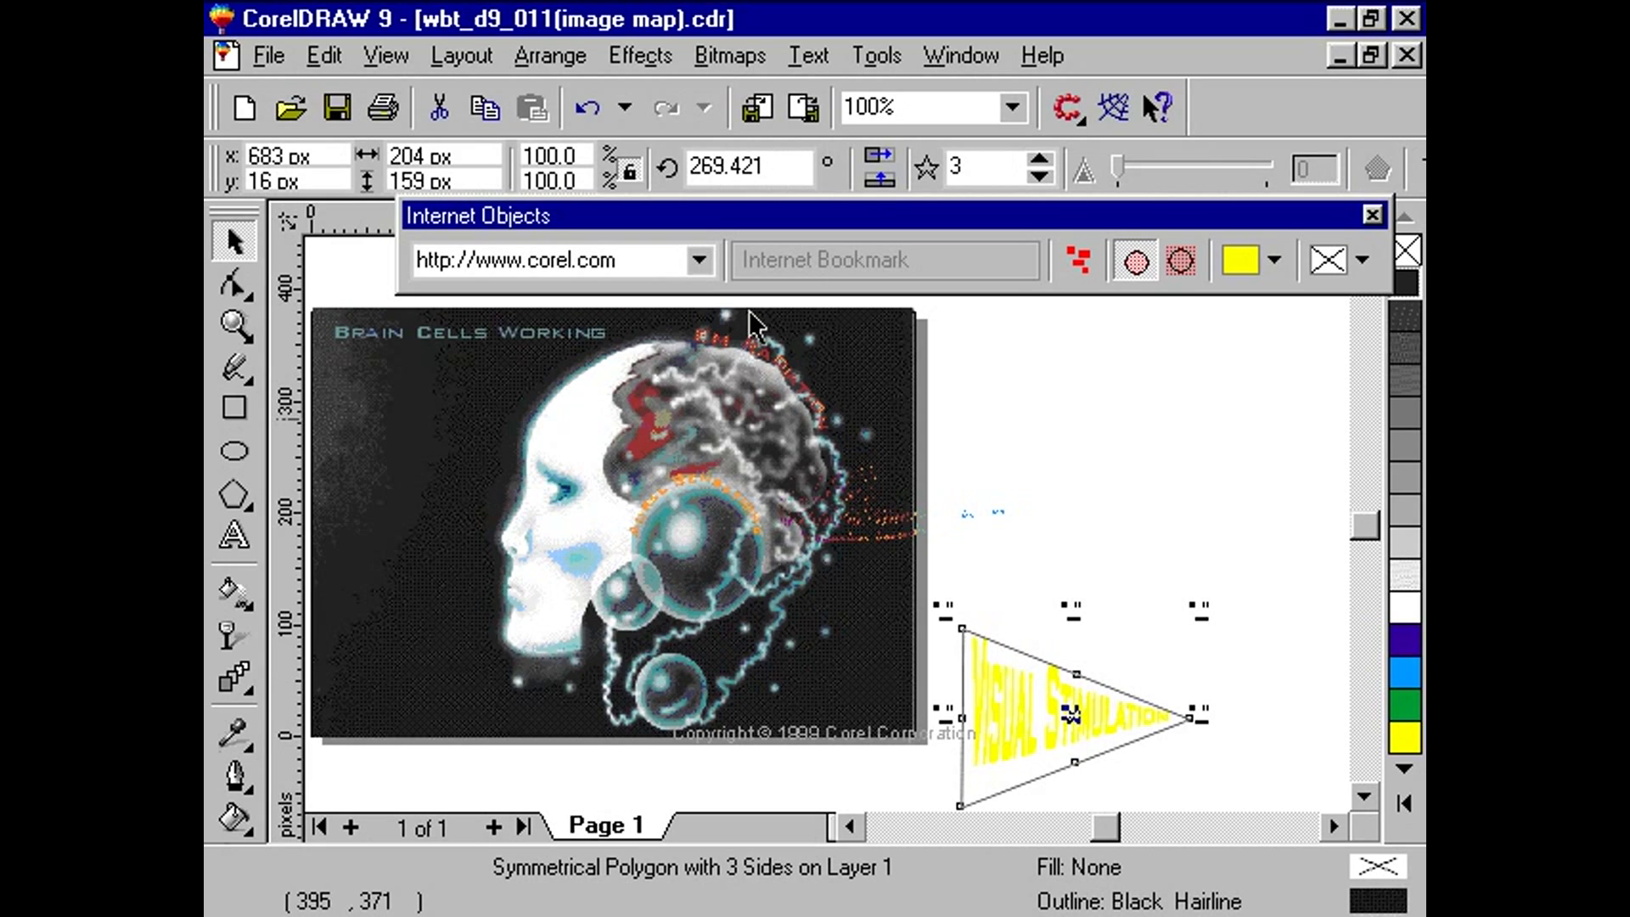
{"action": "left_click", "coordinate": [699, 261]}
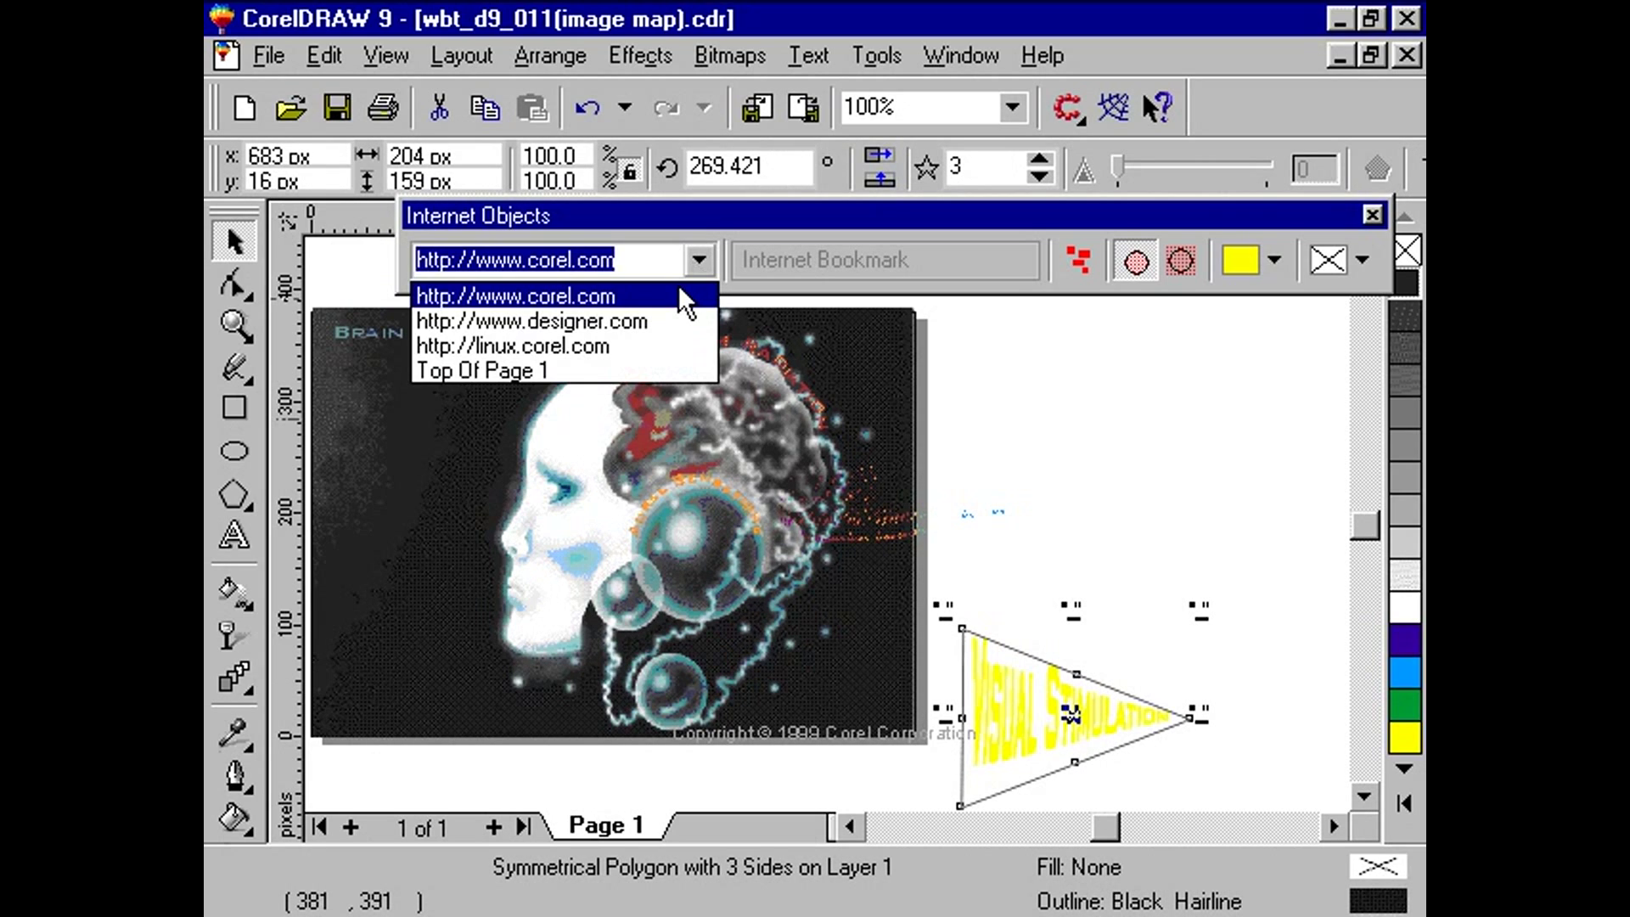
{"action": "left_click", "coordinate": [678, 290]}
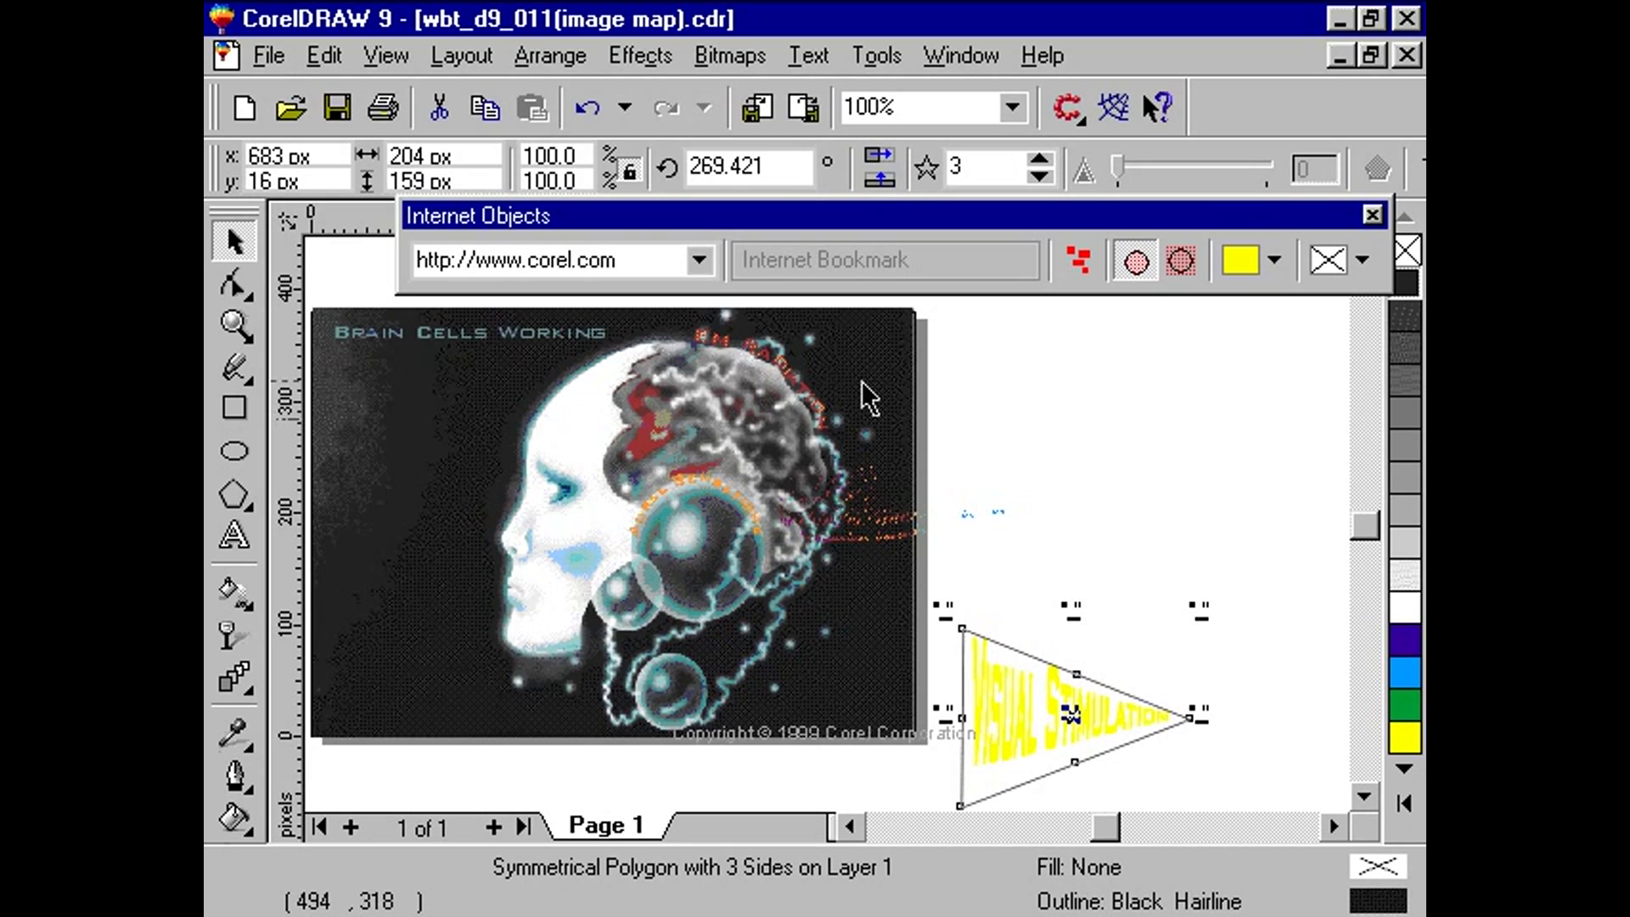
Check the EM RADIATION and AURAL SENSATIONS links, then deselect everything
{"action": "left_click", "coordinate": [788, 374]}
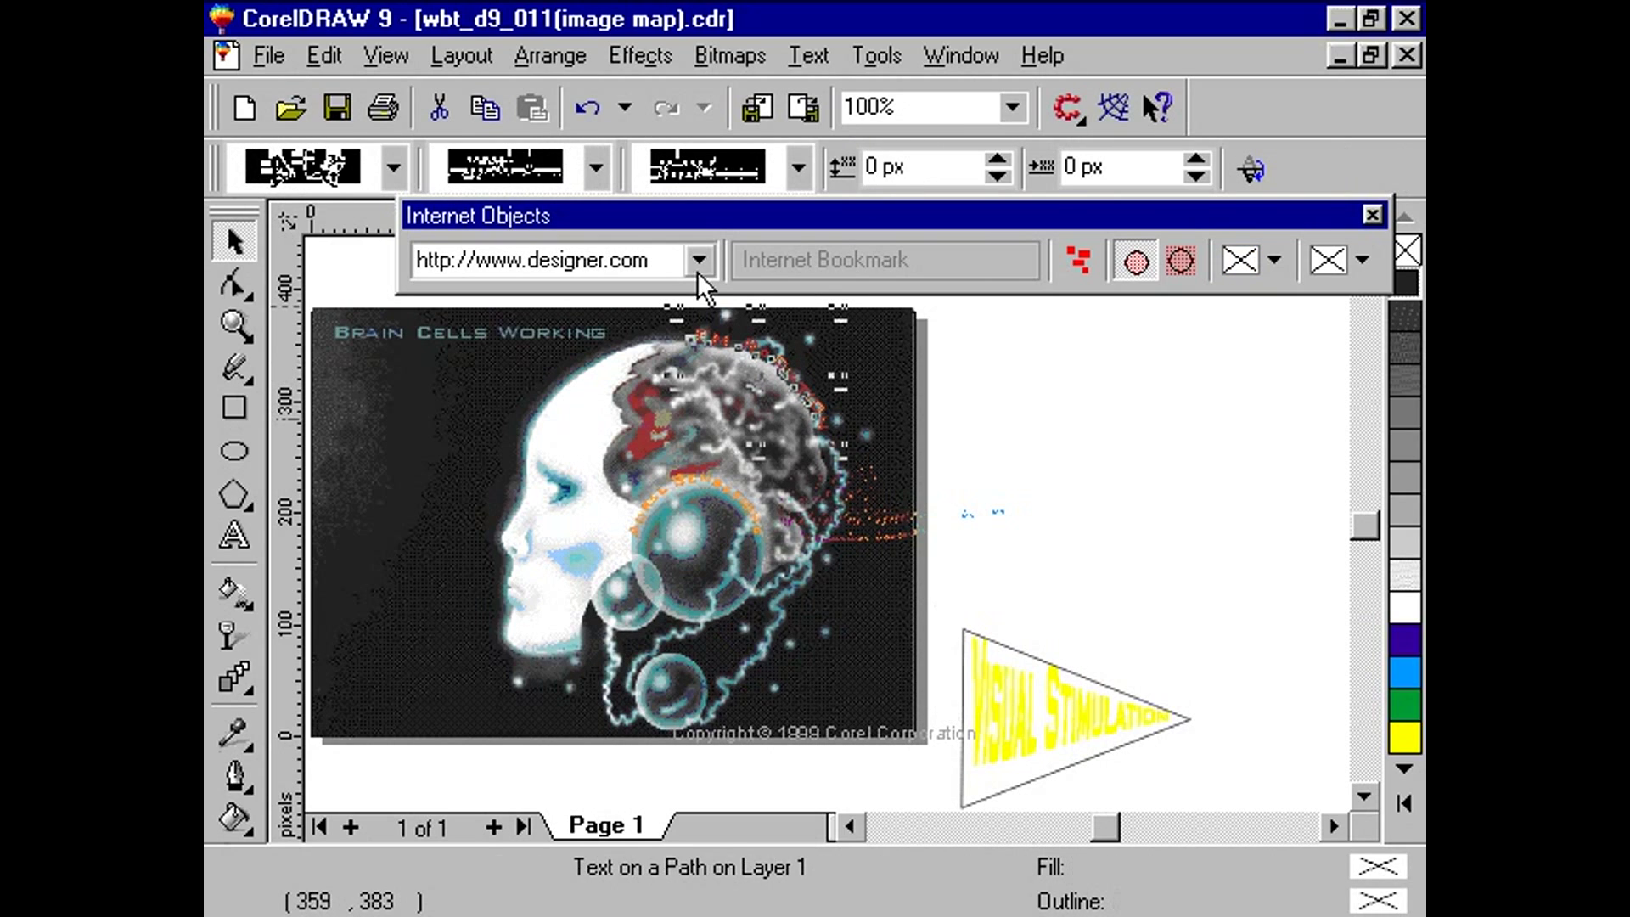
{"action": "left_click", "coordinate": [716, 498]}
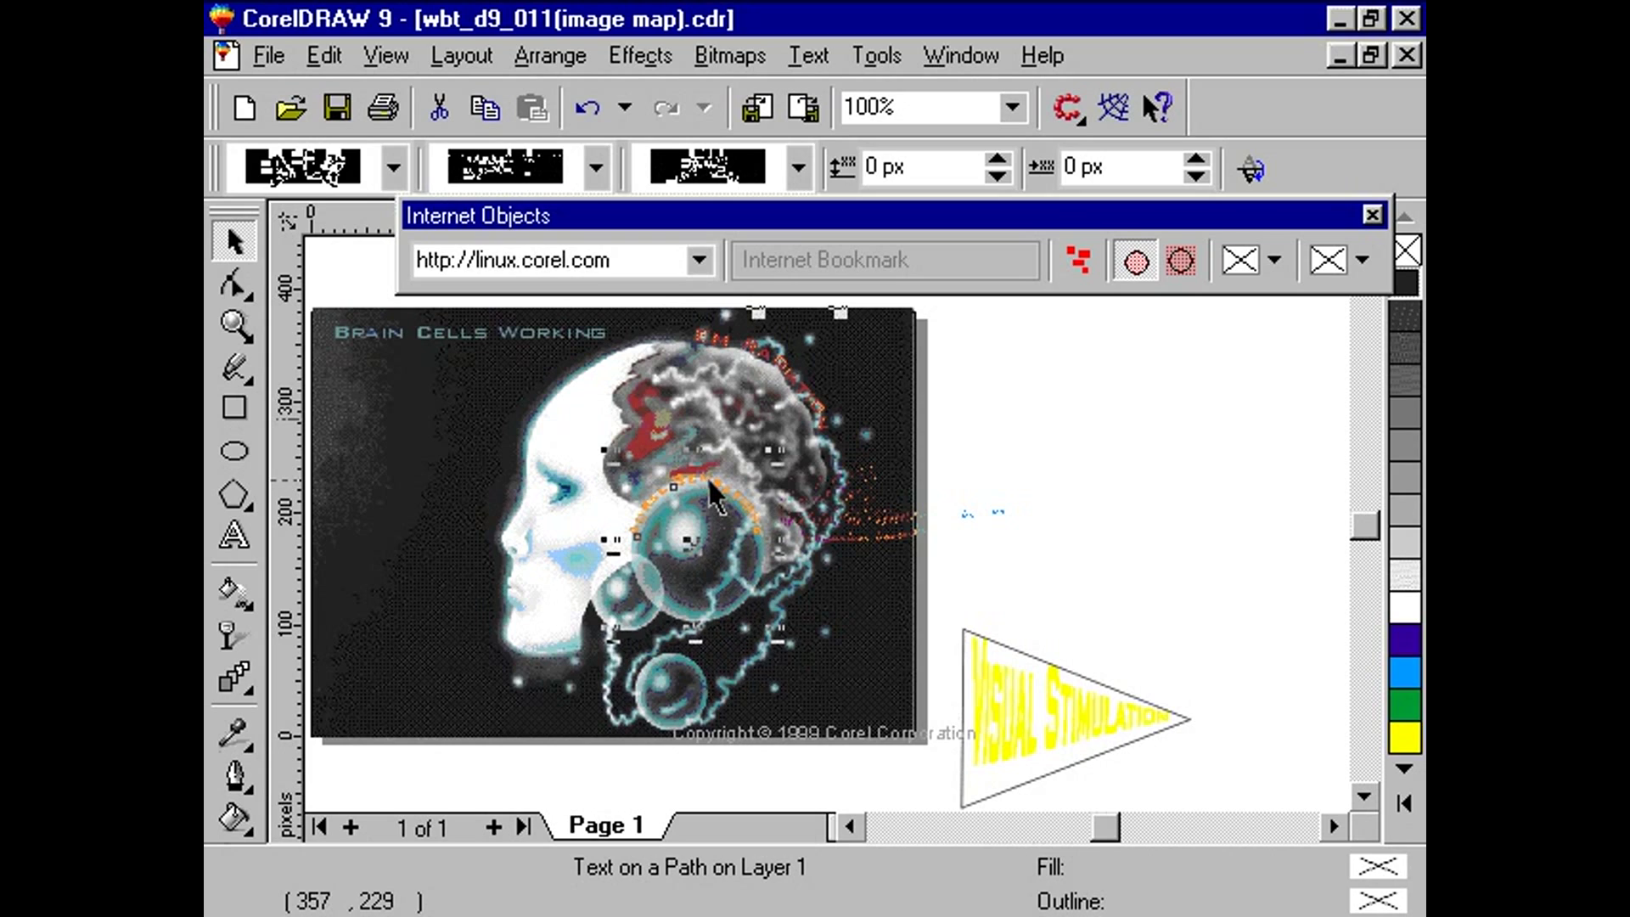
{"action": "left_click", "coordinate": [964, 547]}
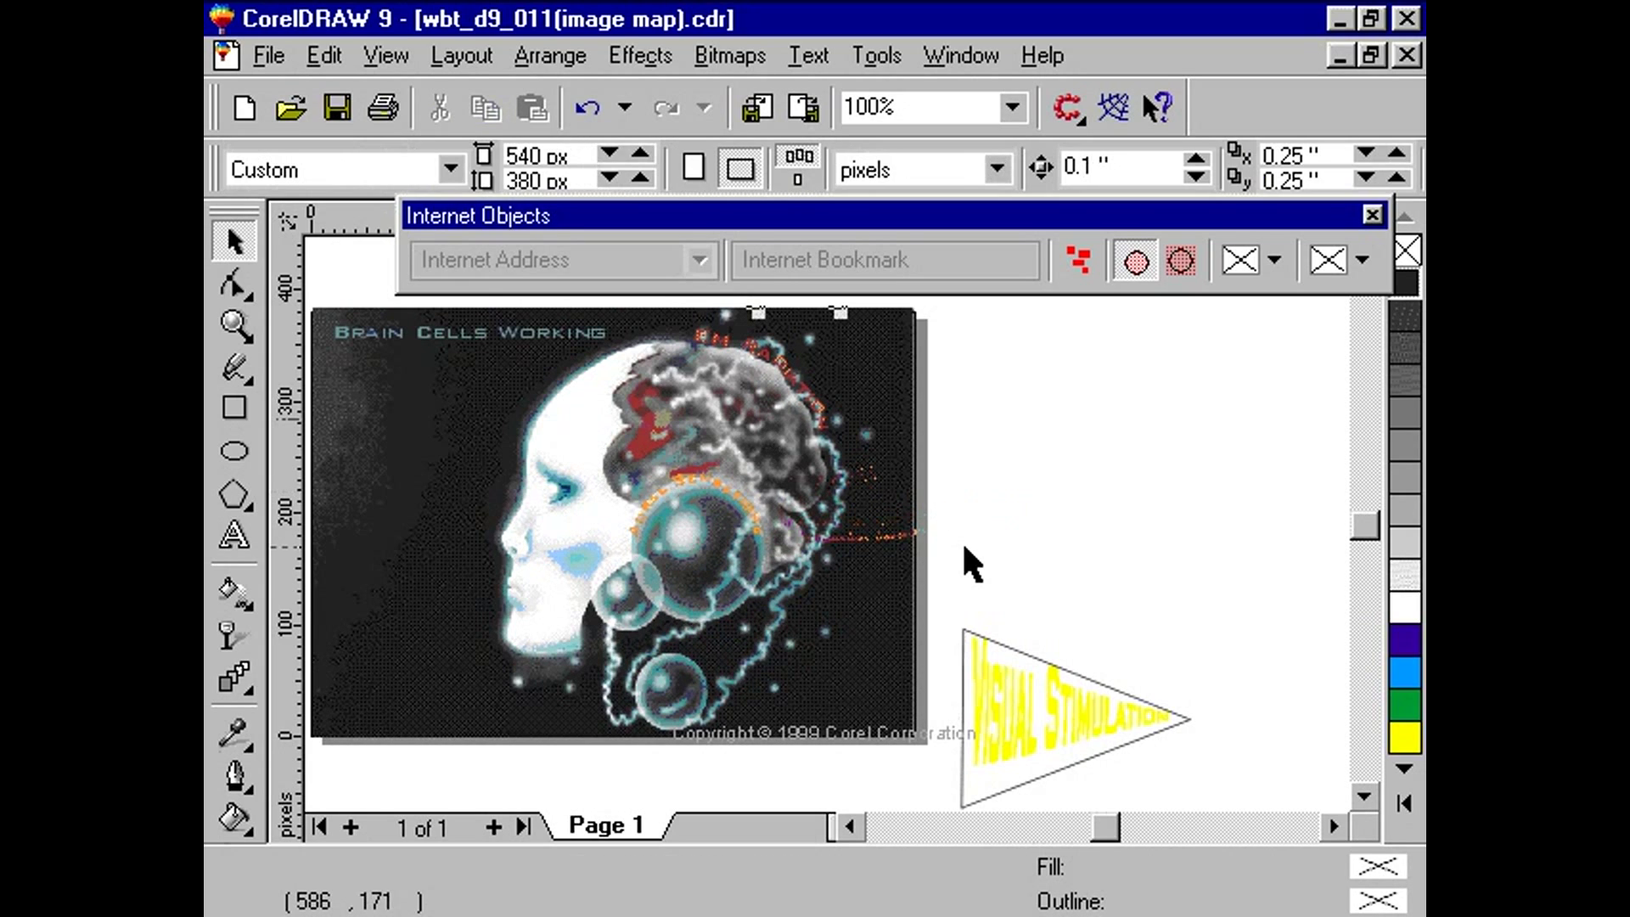
Group the VISUAL STIMULATION pennant with its text, remove its outline, and move it beside the face
{"action": "left_click_drag", "start_coordinate": [946, 582], "coordinate": [1226, 792]}
{"action": "scroll", "coordinate": [1206, 768], "scroll_direction": "down", "scroll_amount": 1}
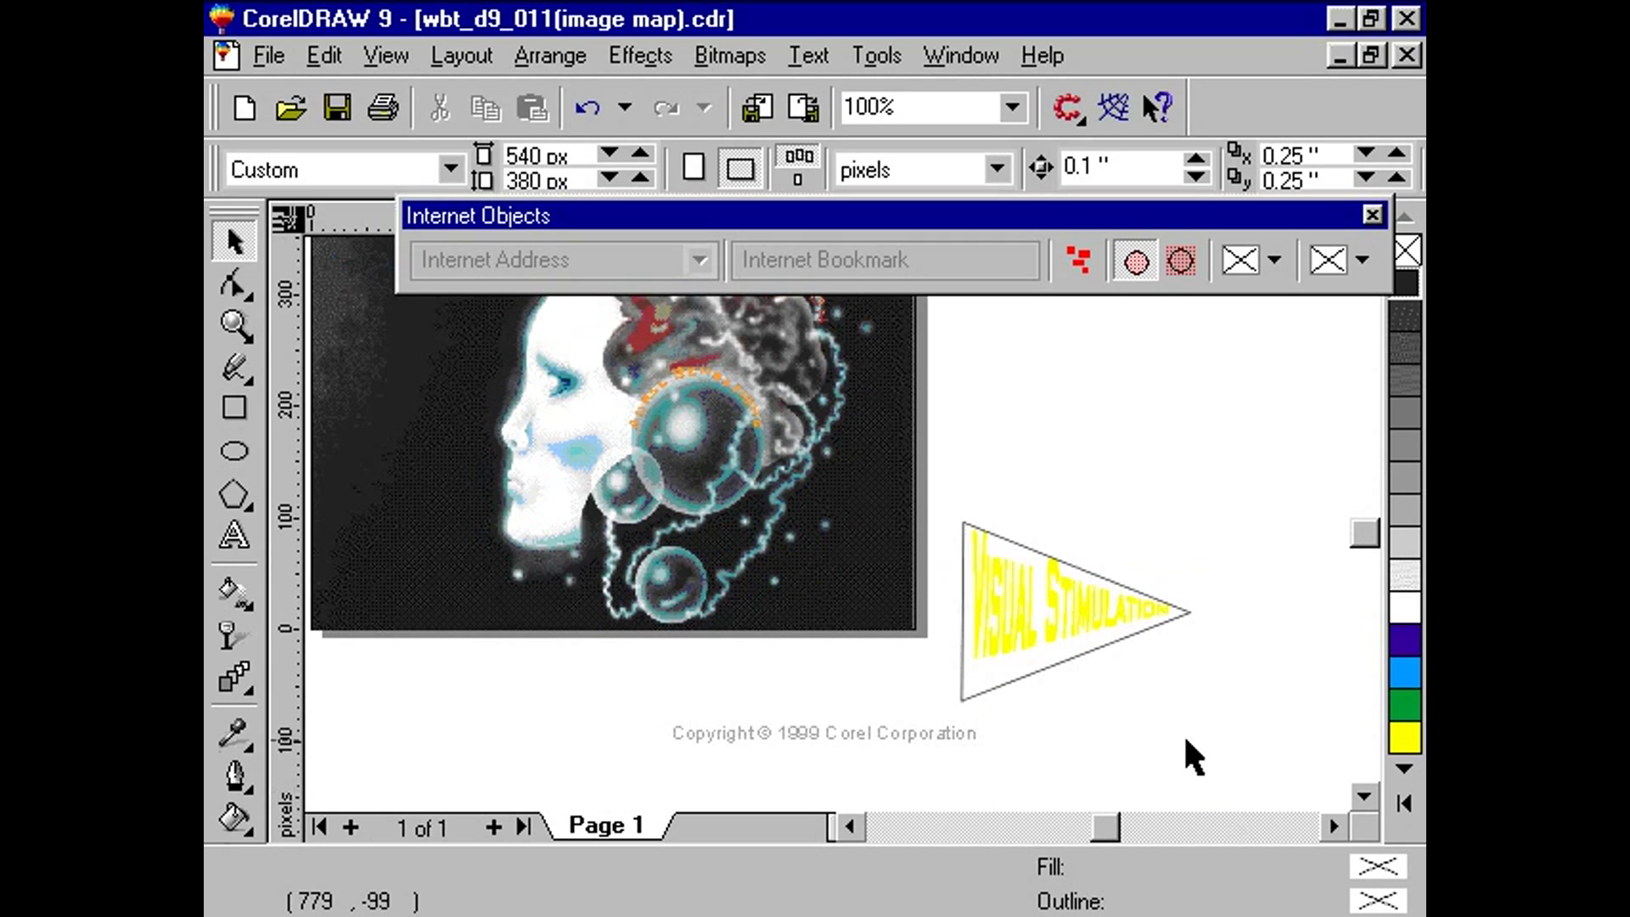
{"action": "left_click_drag", "start_coordinate": [1186, 739], "coordinate": [1185, 737]}
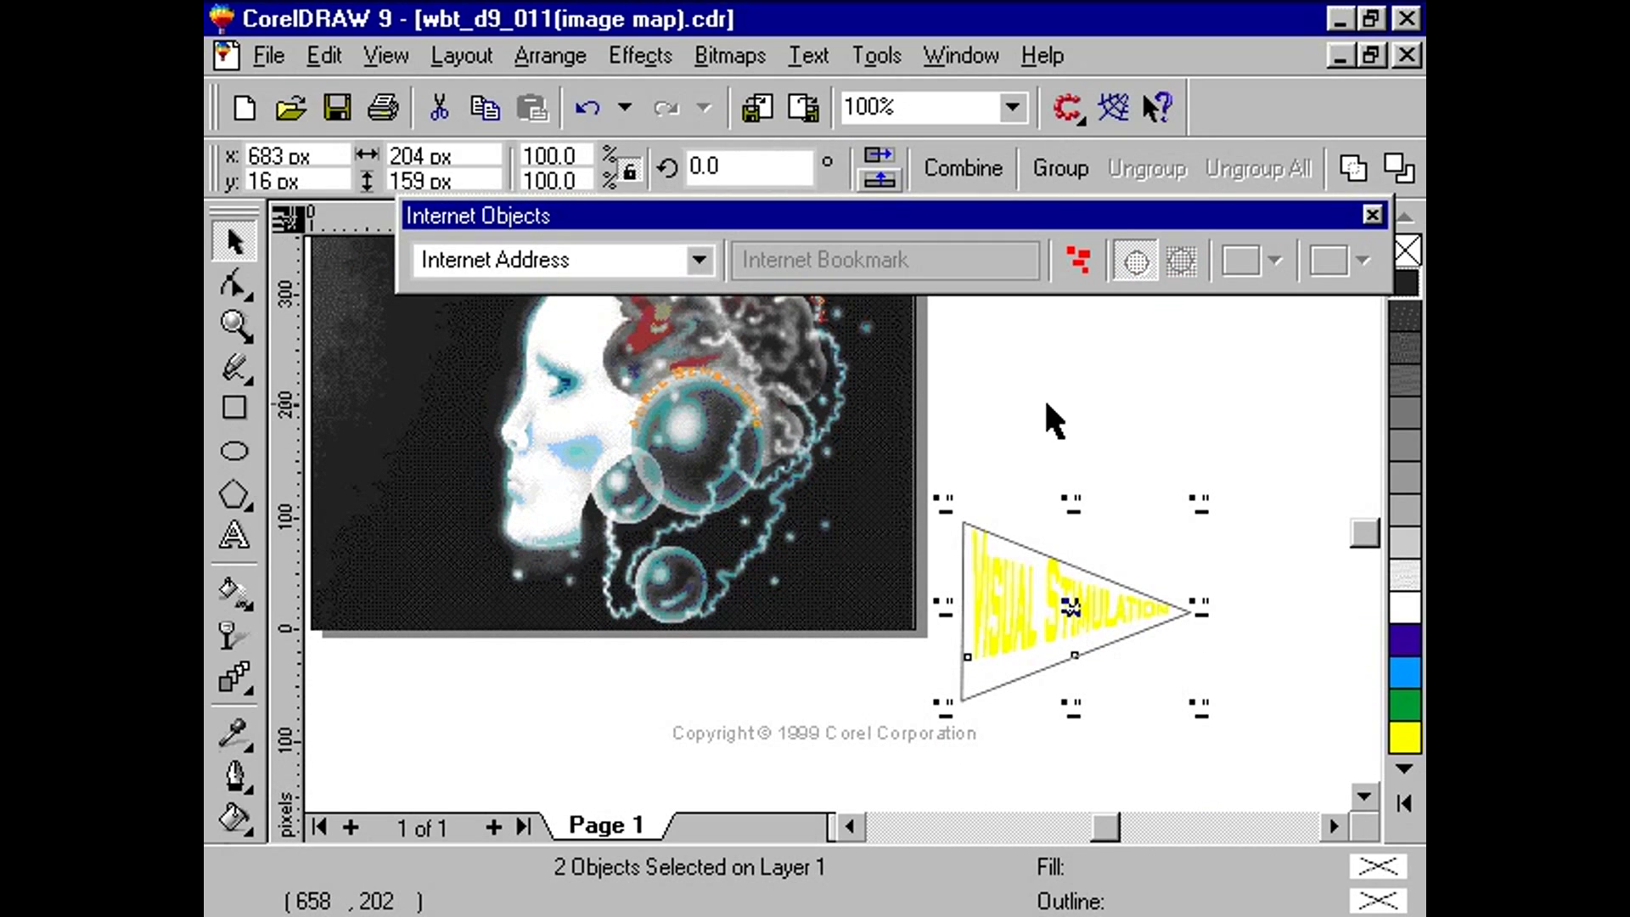
{"action": "left_click", "coordinate": [1047, 175]}
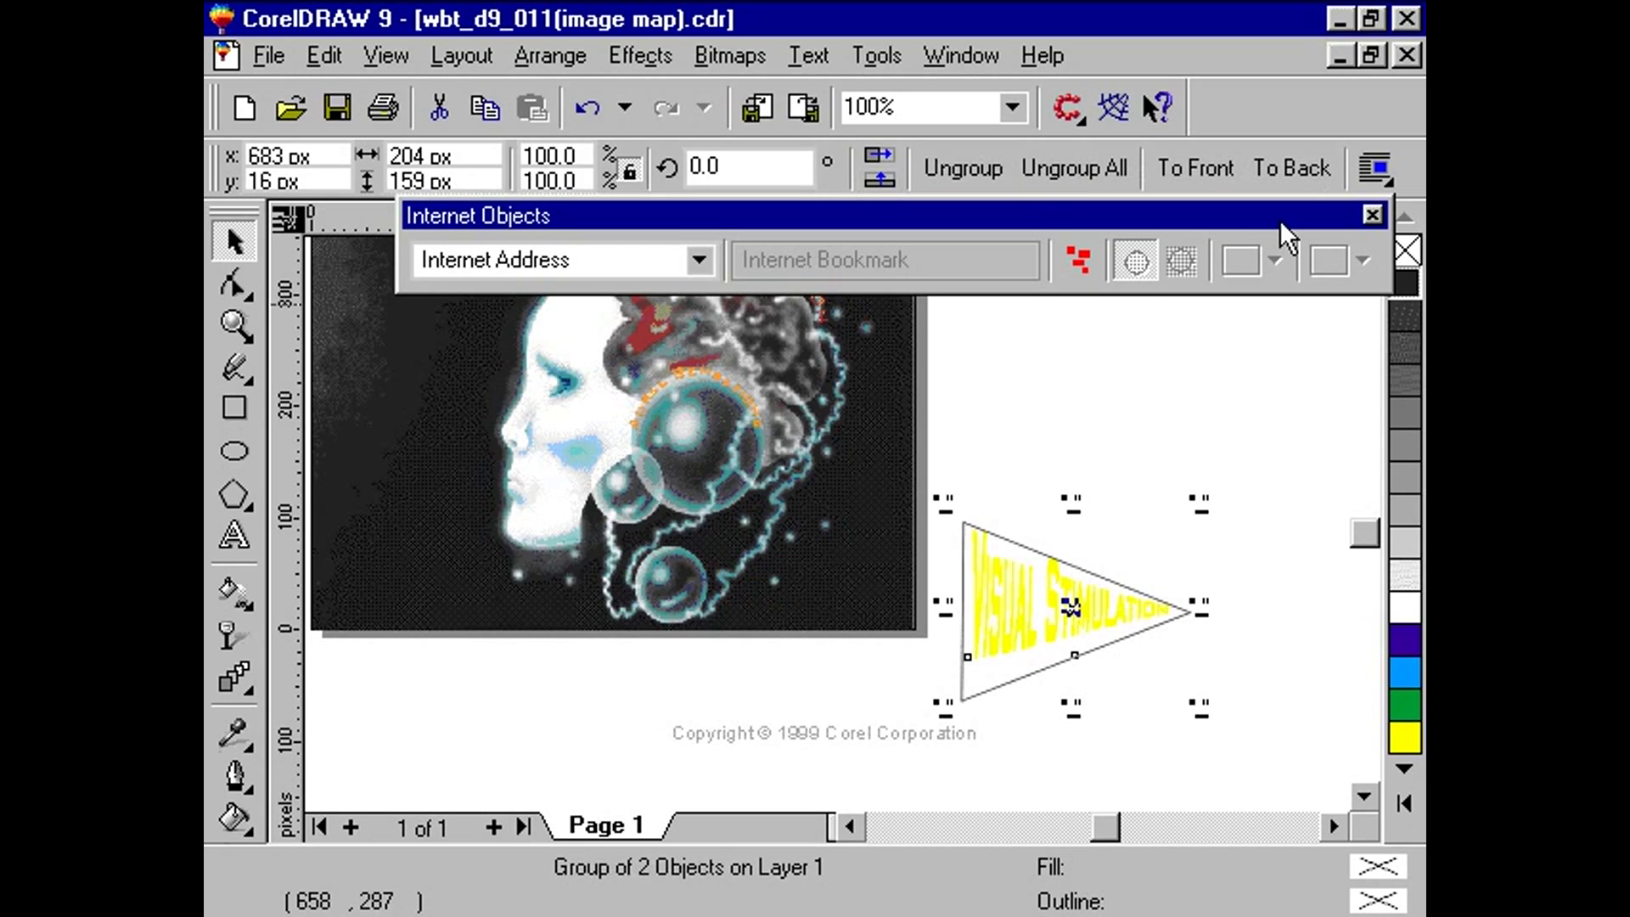
{"action": "right_click", "coordinate": [1405, 254]}
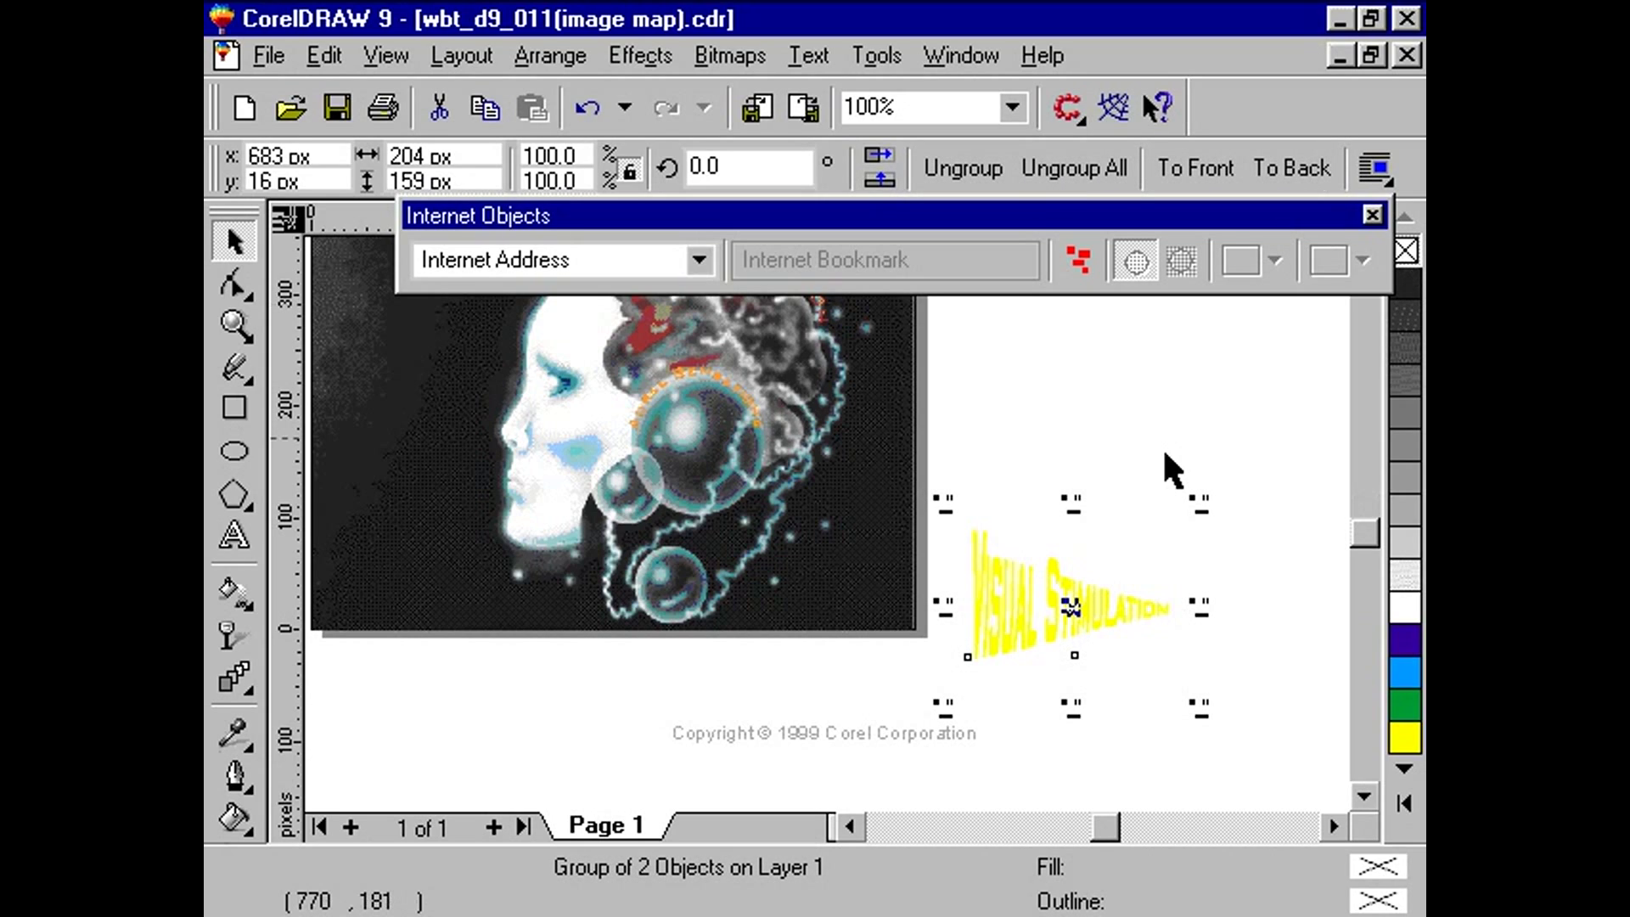
{"action": "left_click_drag", "start_coordinate": [1089, 569], "coordinate": [433, 366]}
Close the Internet Objects toolbar, clear the selection, and zoom to fit the whole page
{"action": "left_click", "coordinate": [1372, 215]}
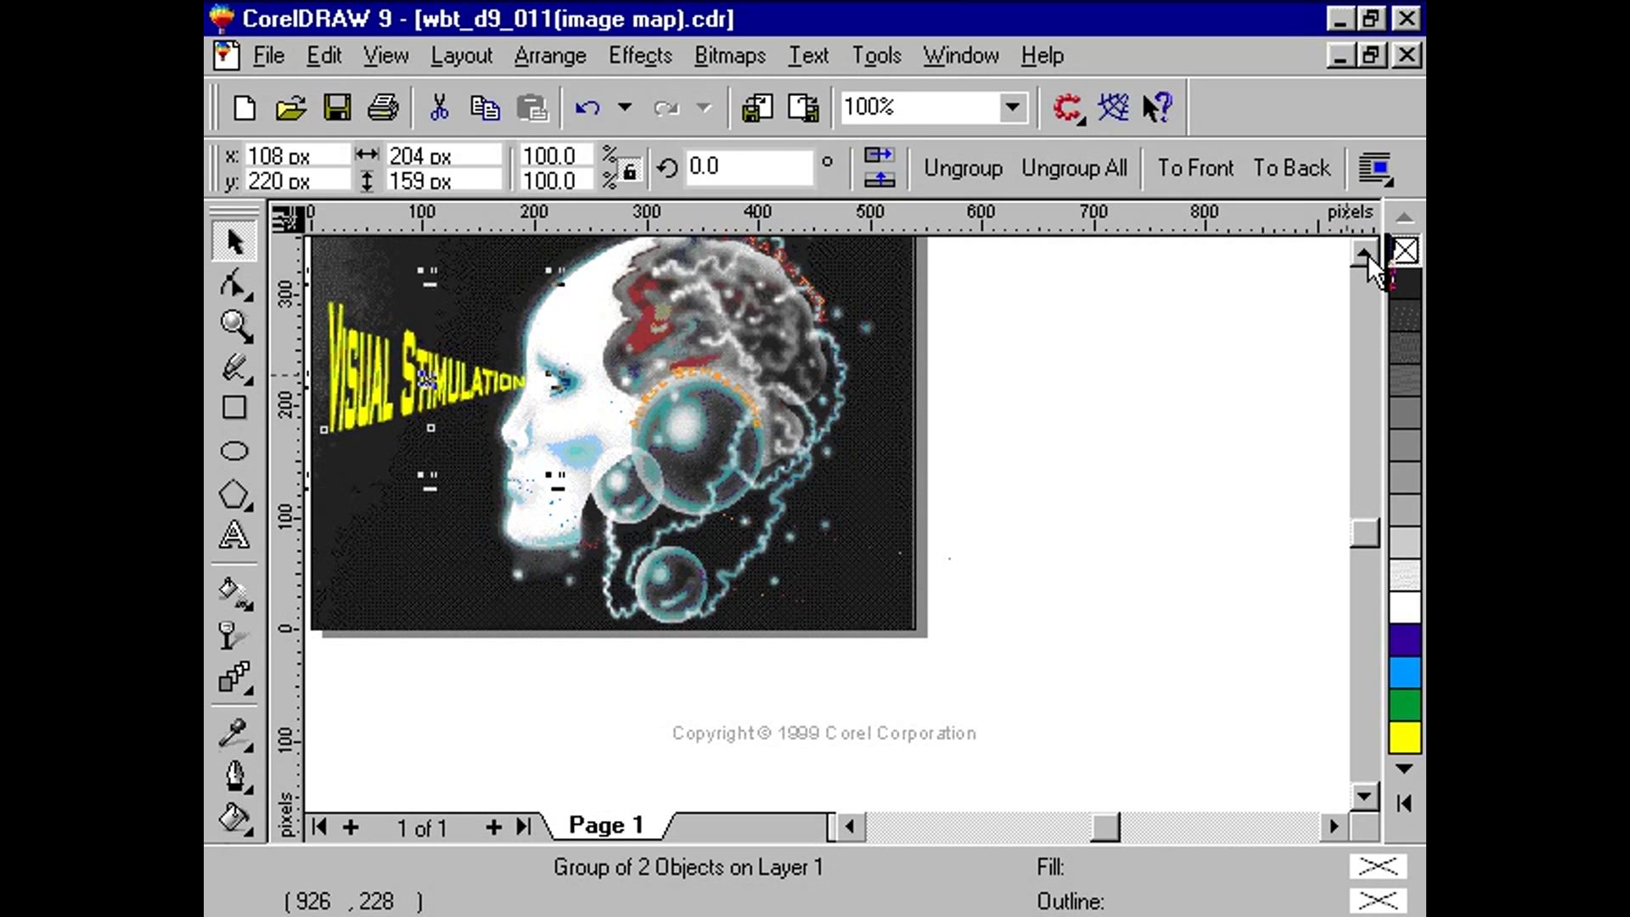
{"action": "left_click", "coordinate": [1364, 253]}
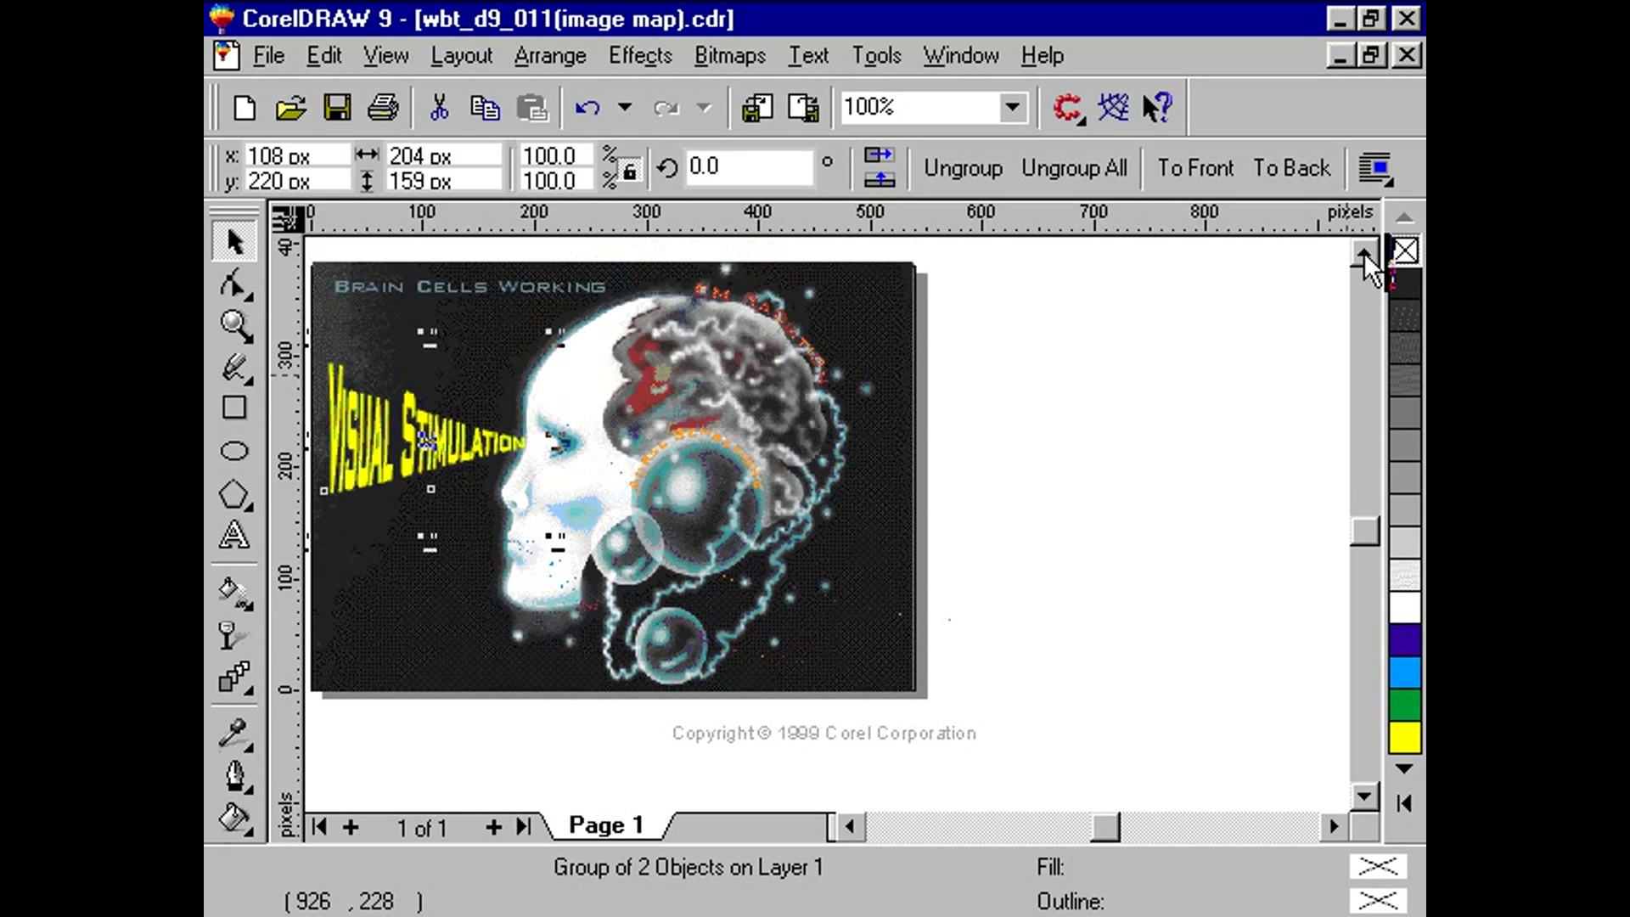
{"action": "left_click", "coordinate": [851, 825]}
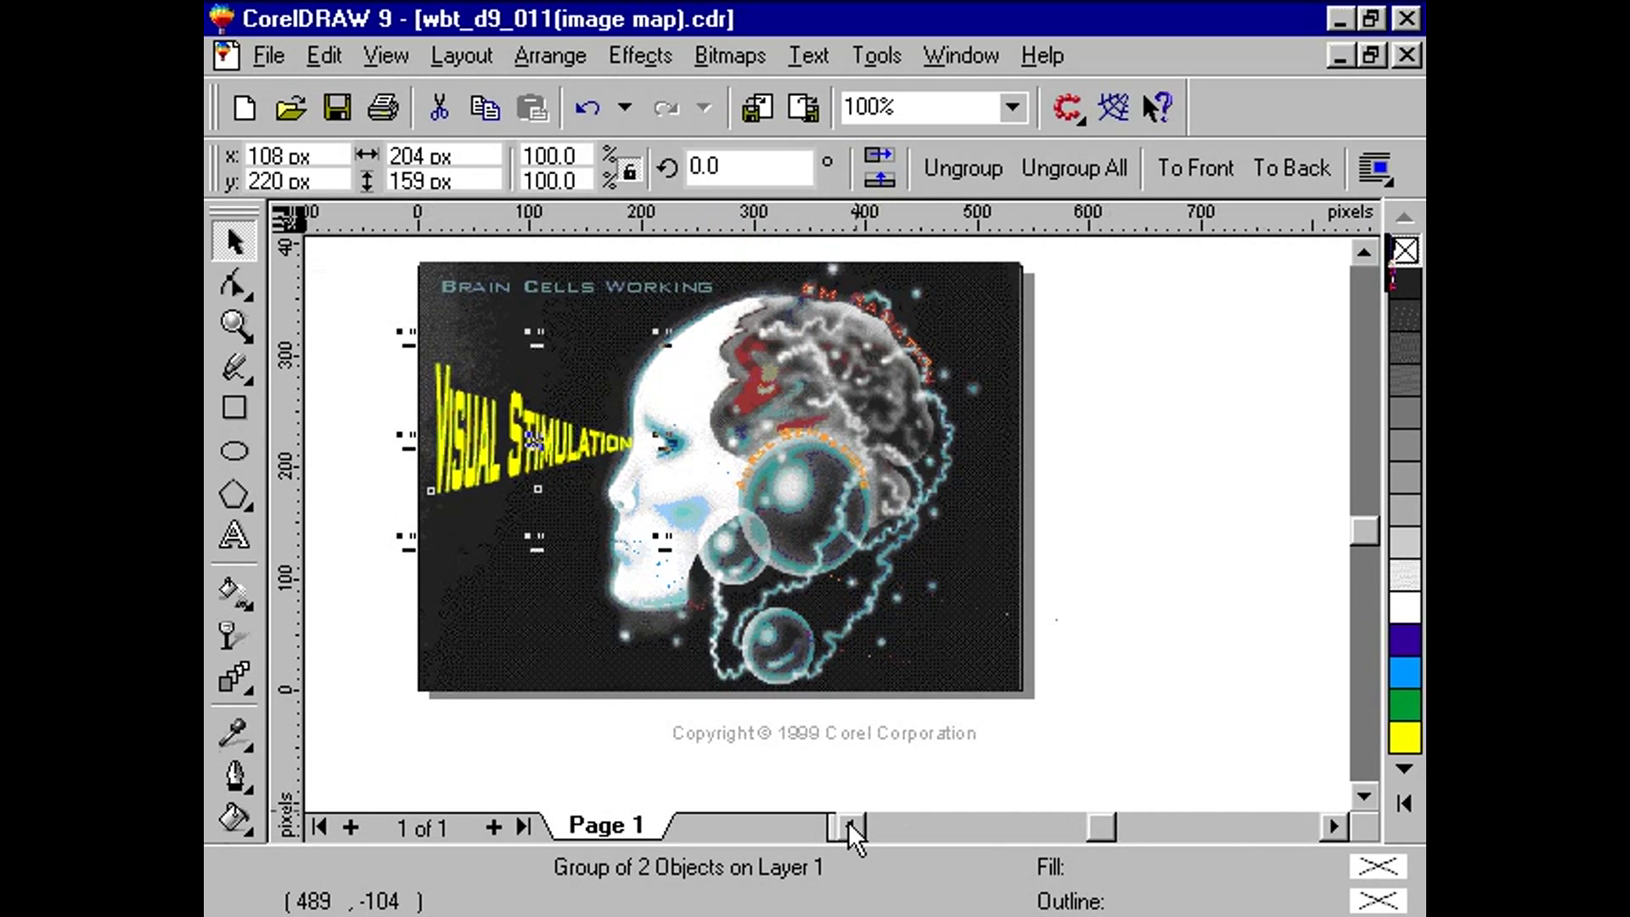
{"action": "left_click", "coordinate": [415, 739]}
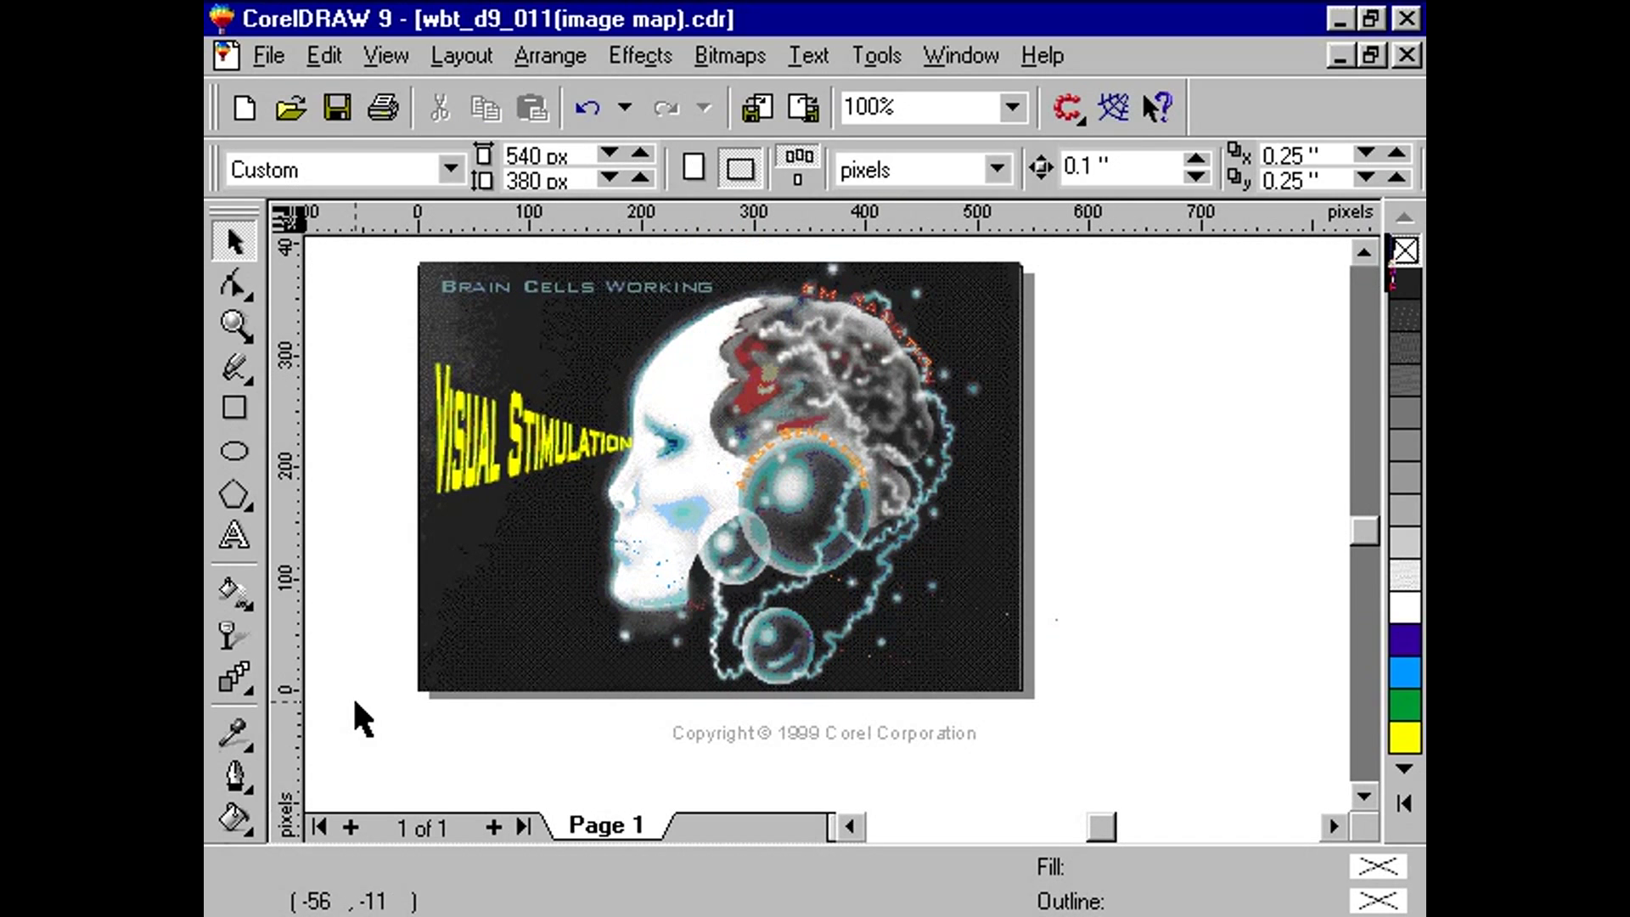
{"action": "left_click", "coordinate": [234, 323]}
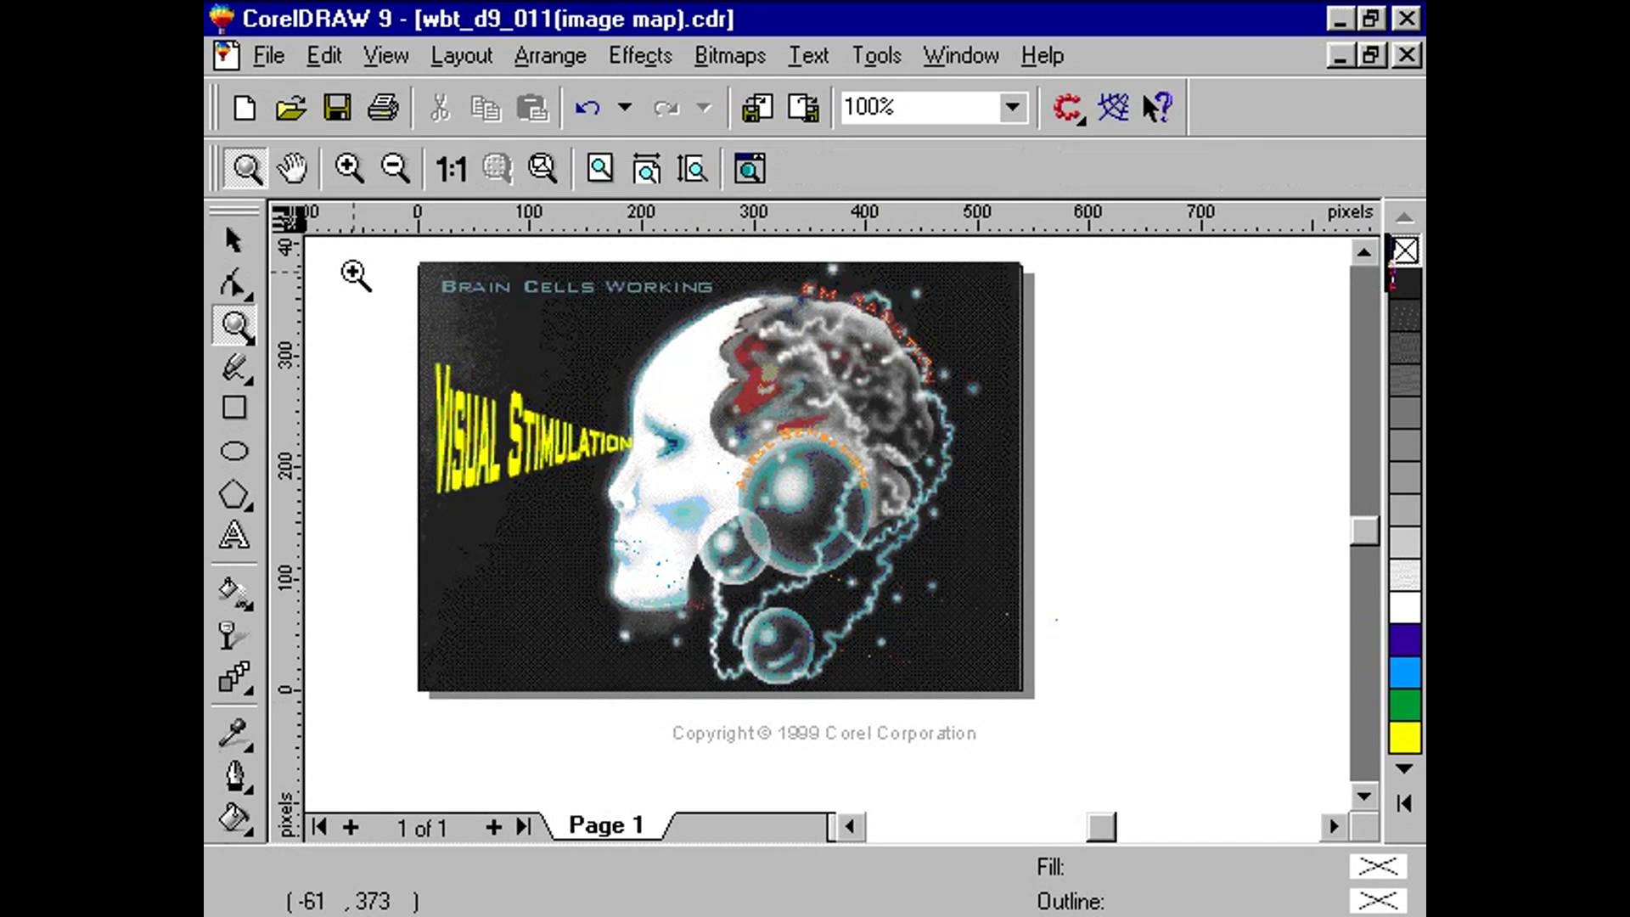
{"action": "left_click", "coordinate": [641, 177]}
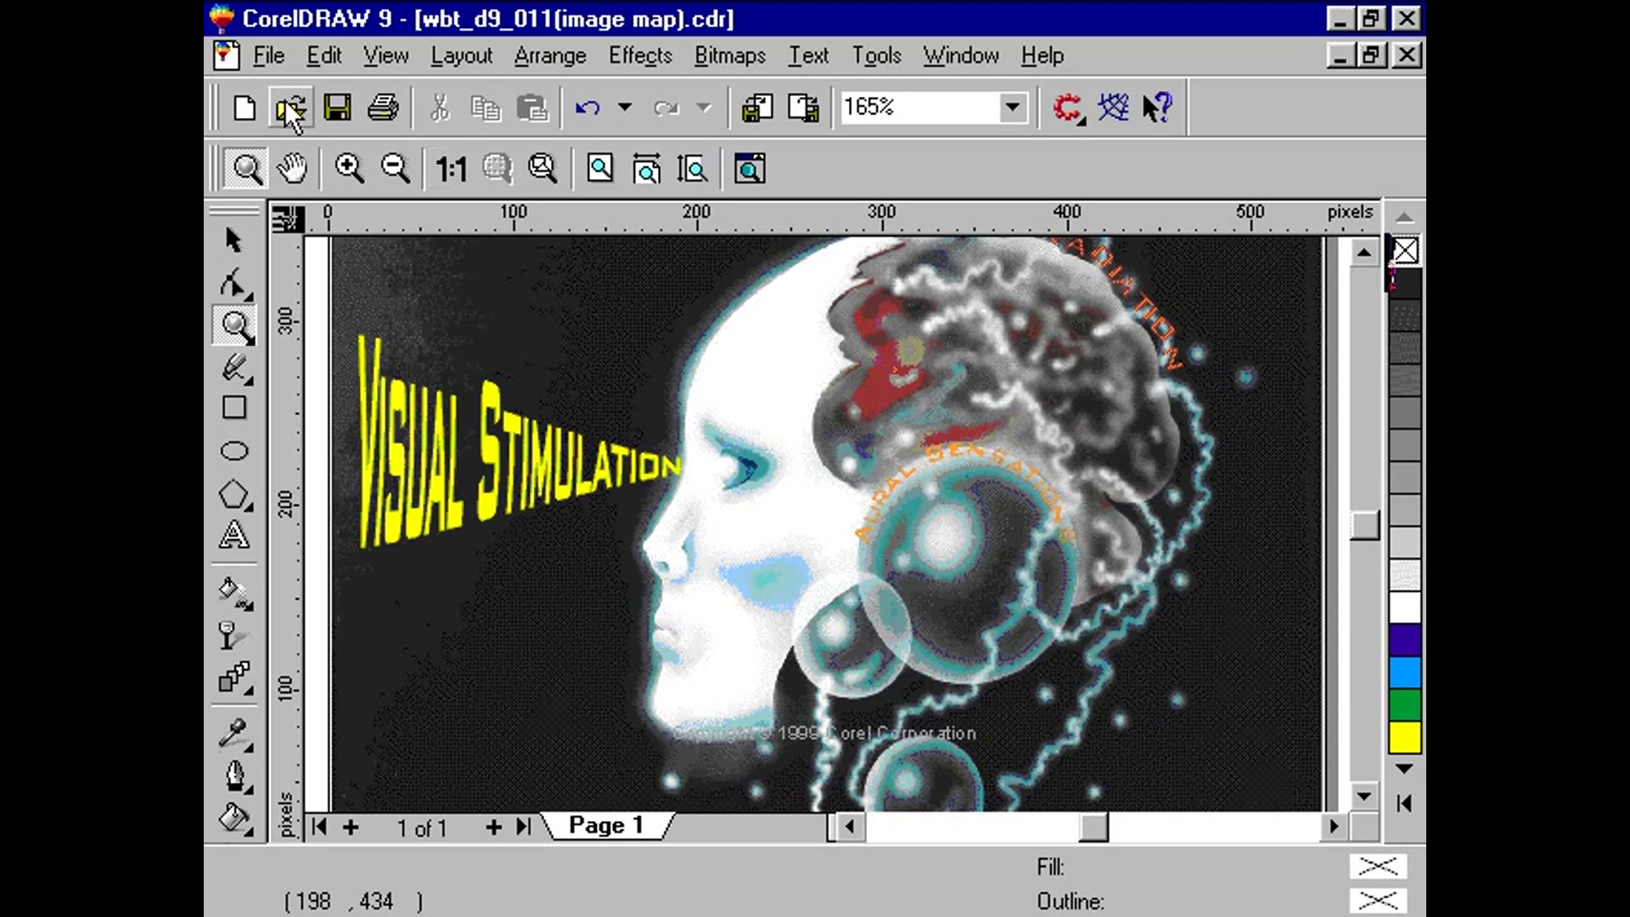
Start File > Publish To Internet with the Single Image with Image Map layout
{"action": "left_click", "coordinate": [270, 56]}
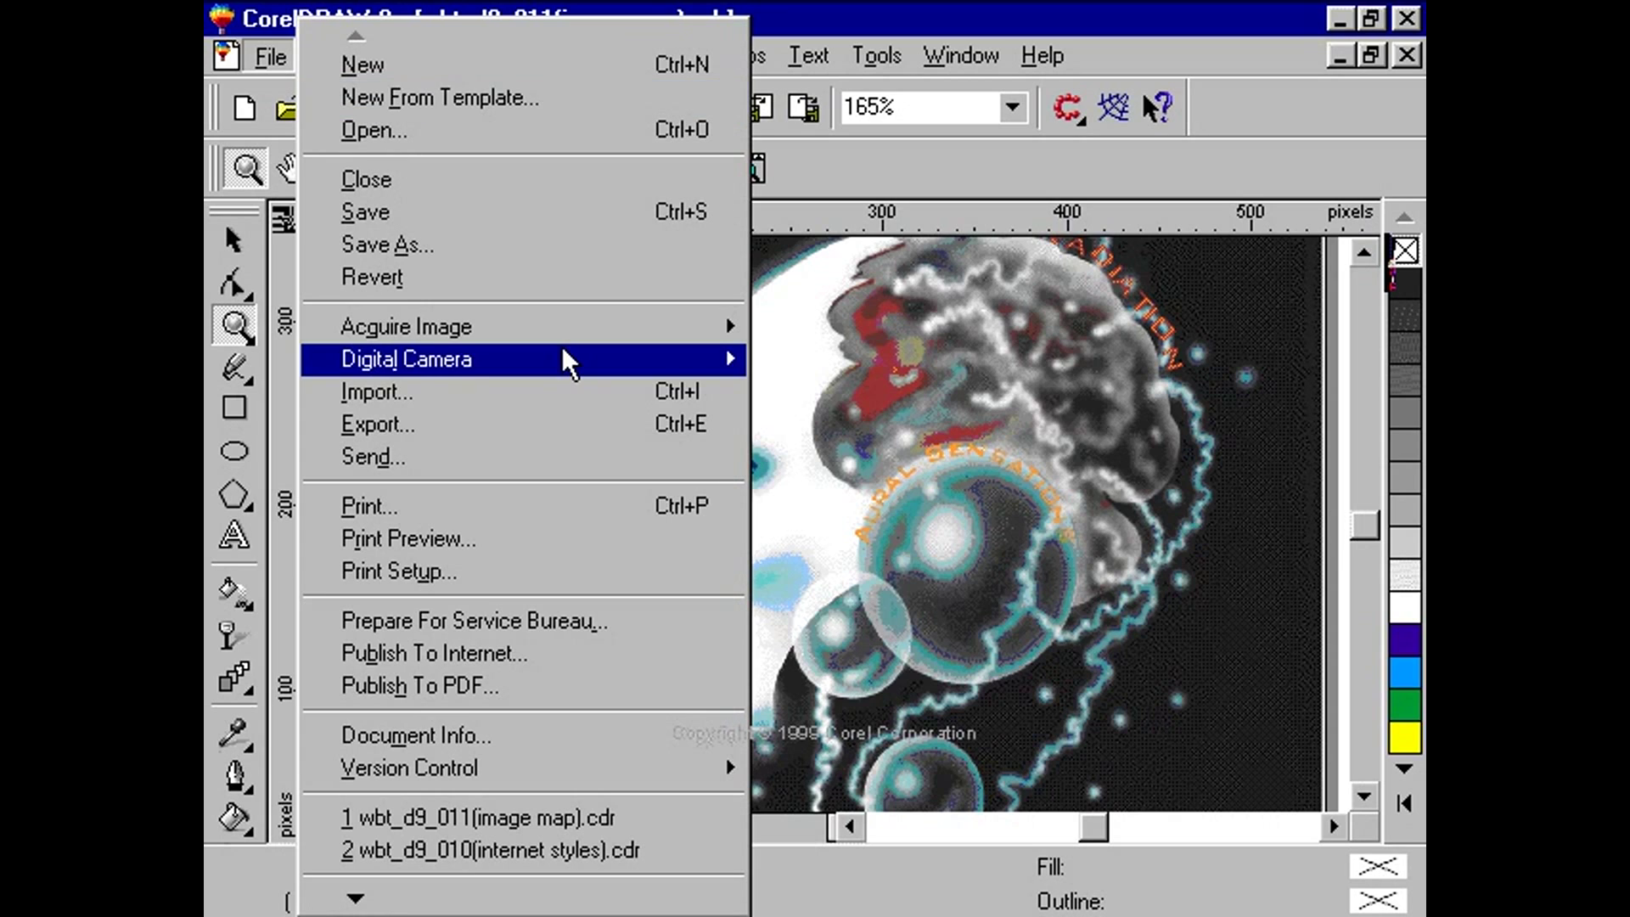
{"action": "left_click", "coordinate": [572, 650]}
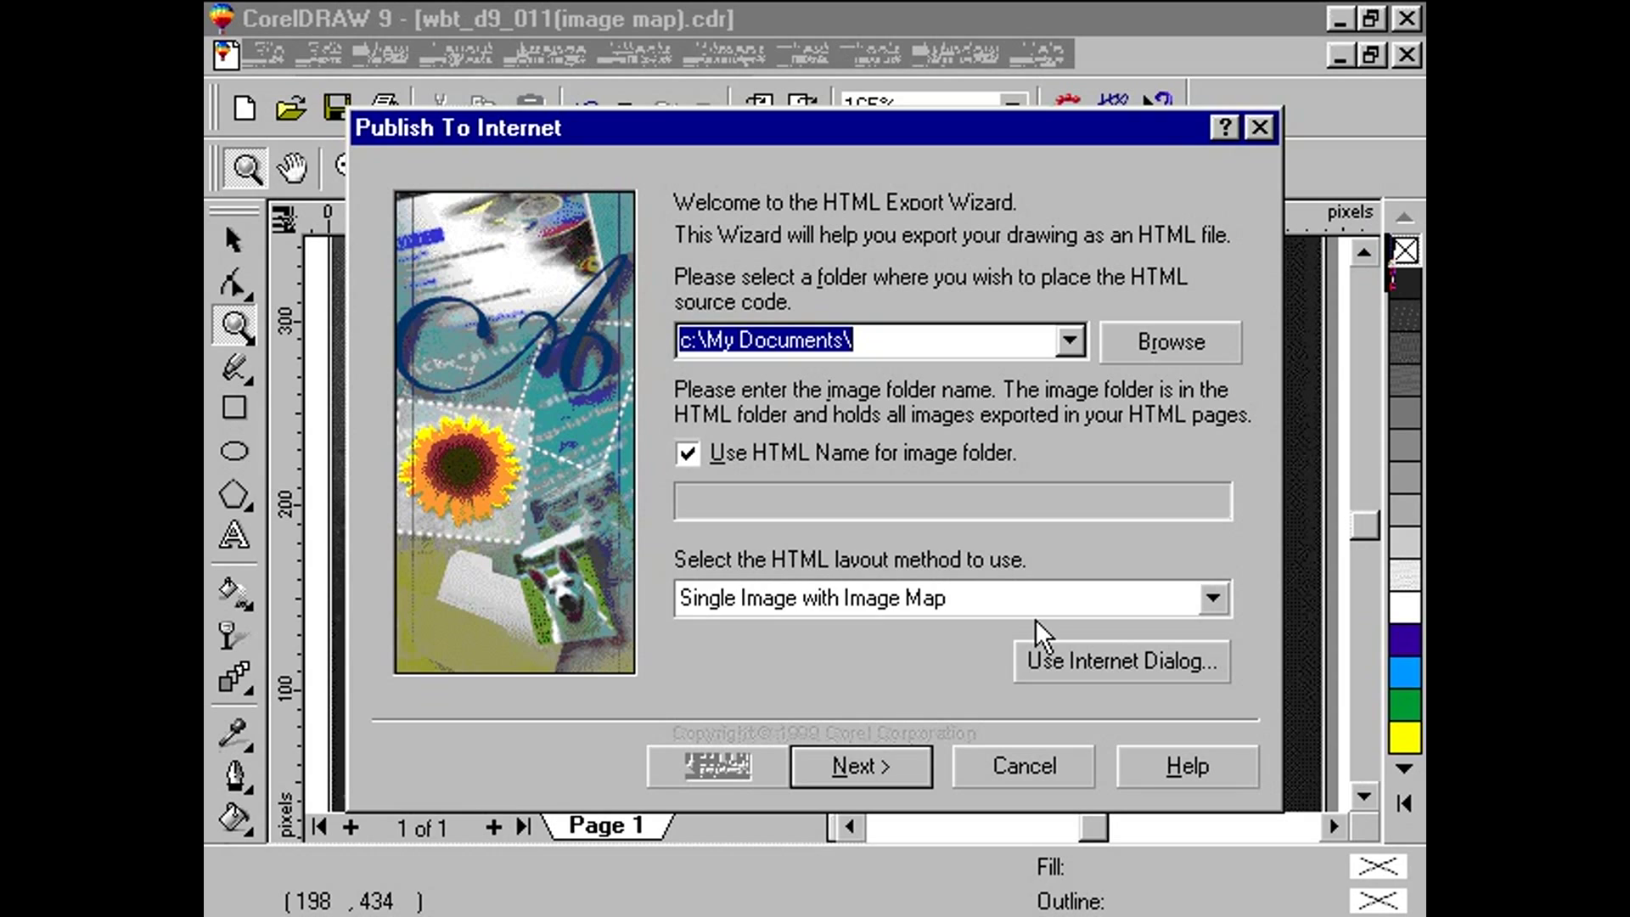
{"action": "left_click", "coordinate": [1216, 598]}
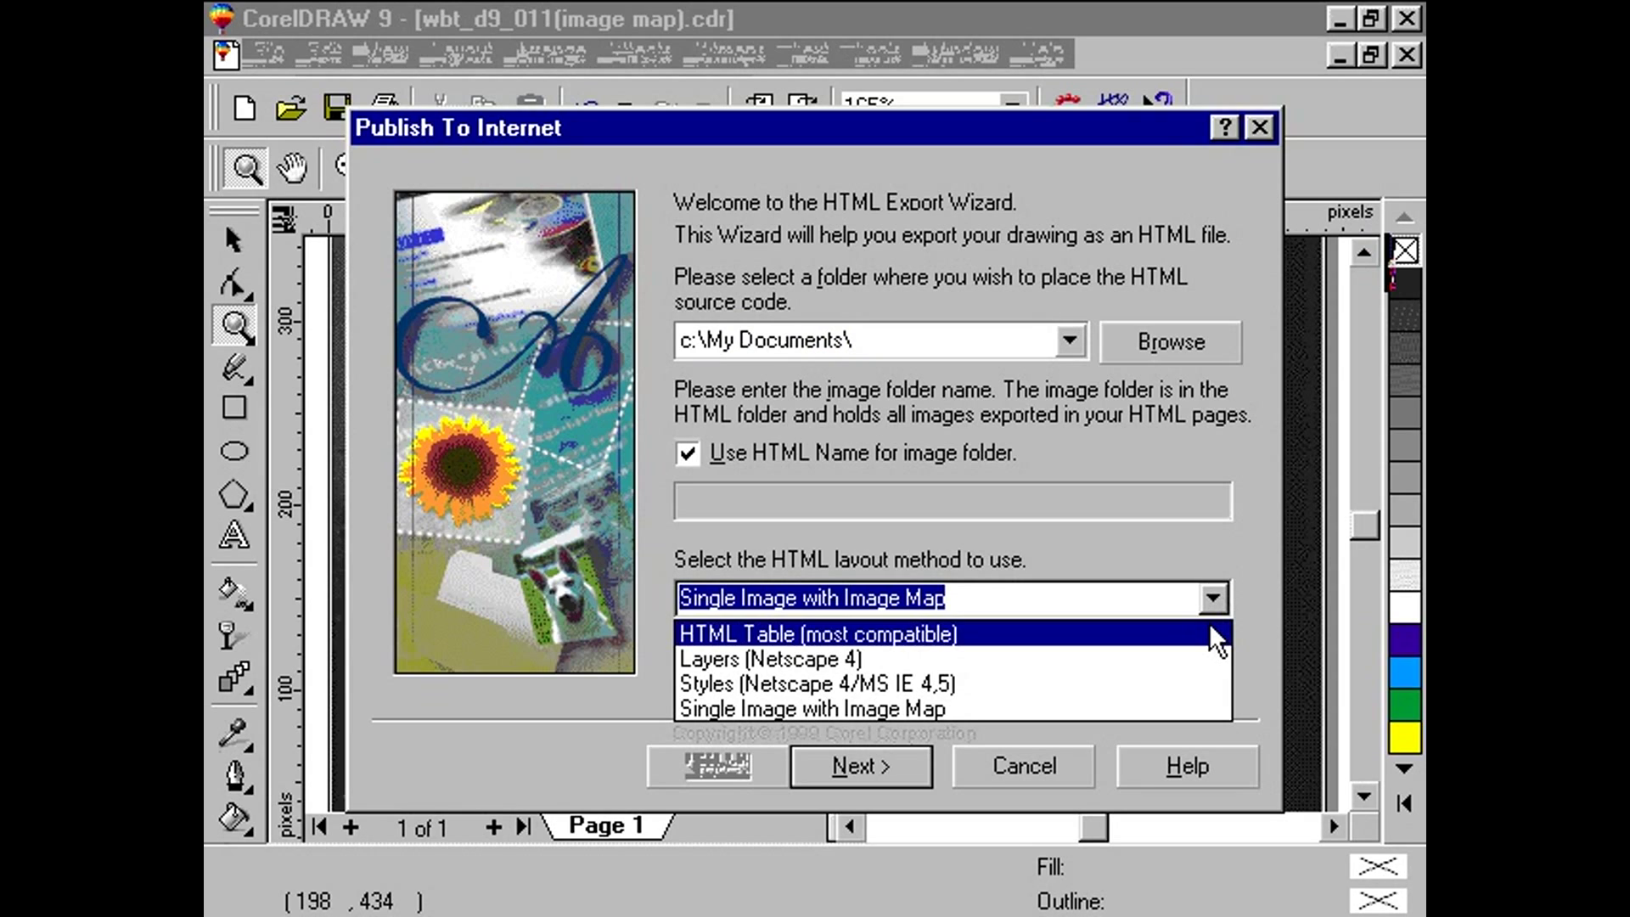
{"action": "left_click", "coordinate": [1190, 708]}
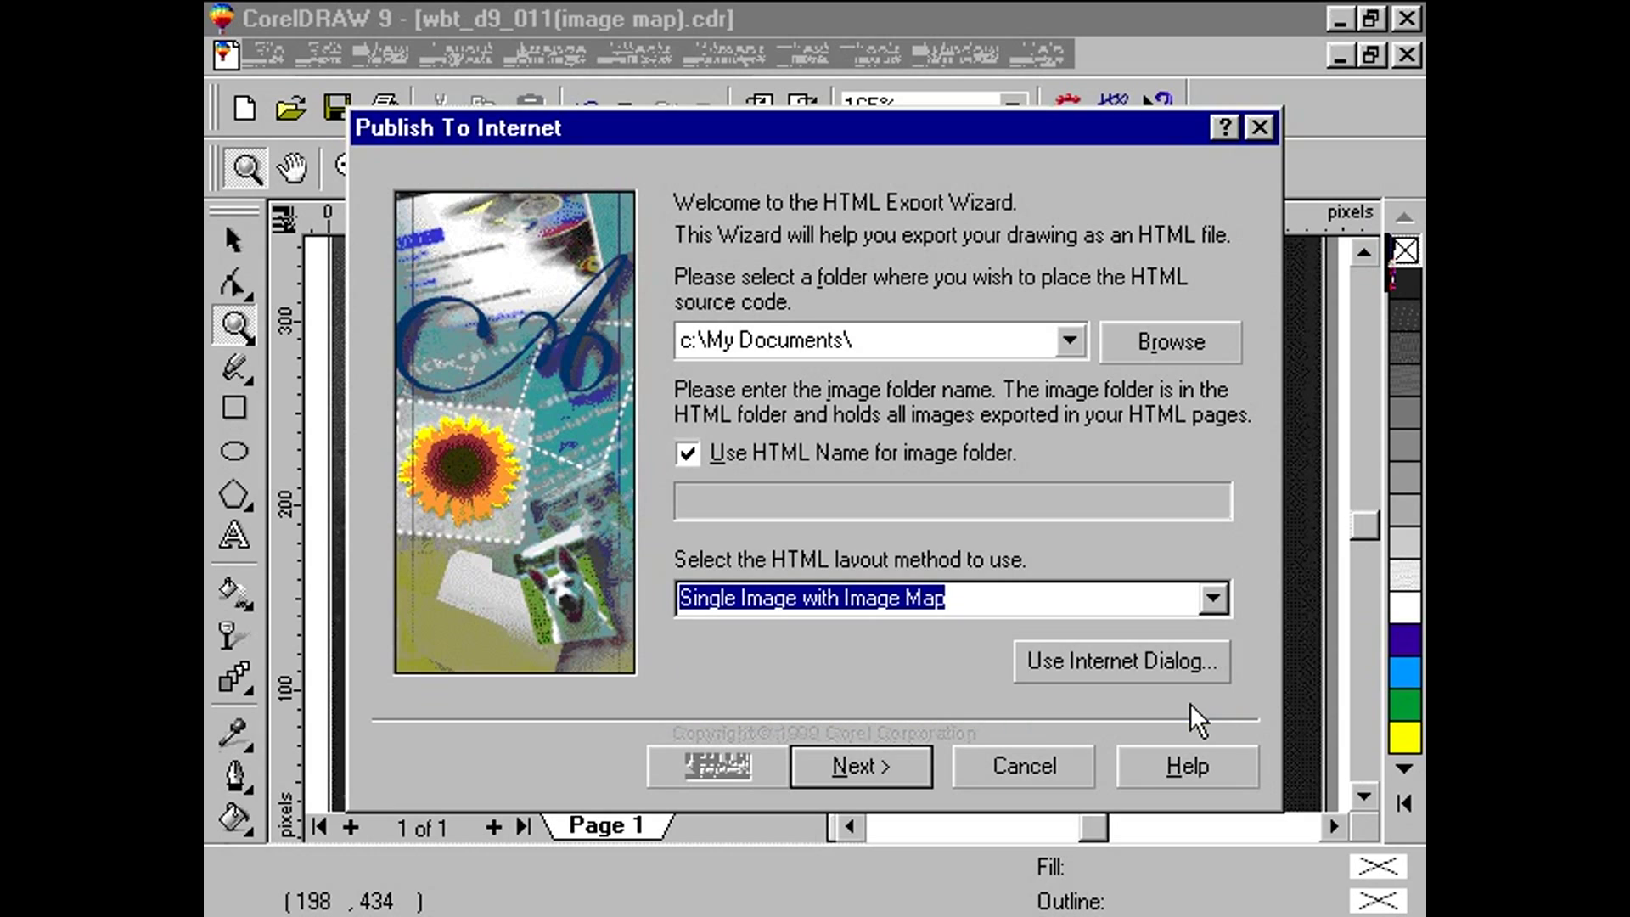
Advance through the JPEG image and page options, enable Replace existing files, and finish the export
{"action": "left_click", "coordinate": [917, 768]}
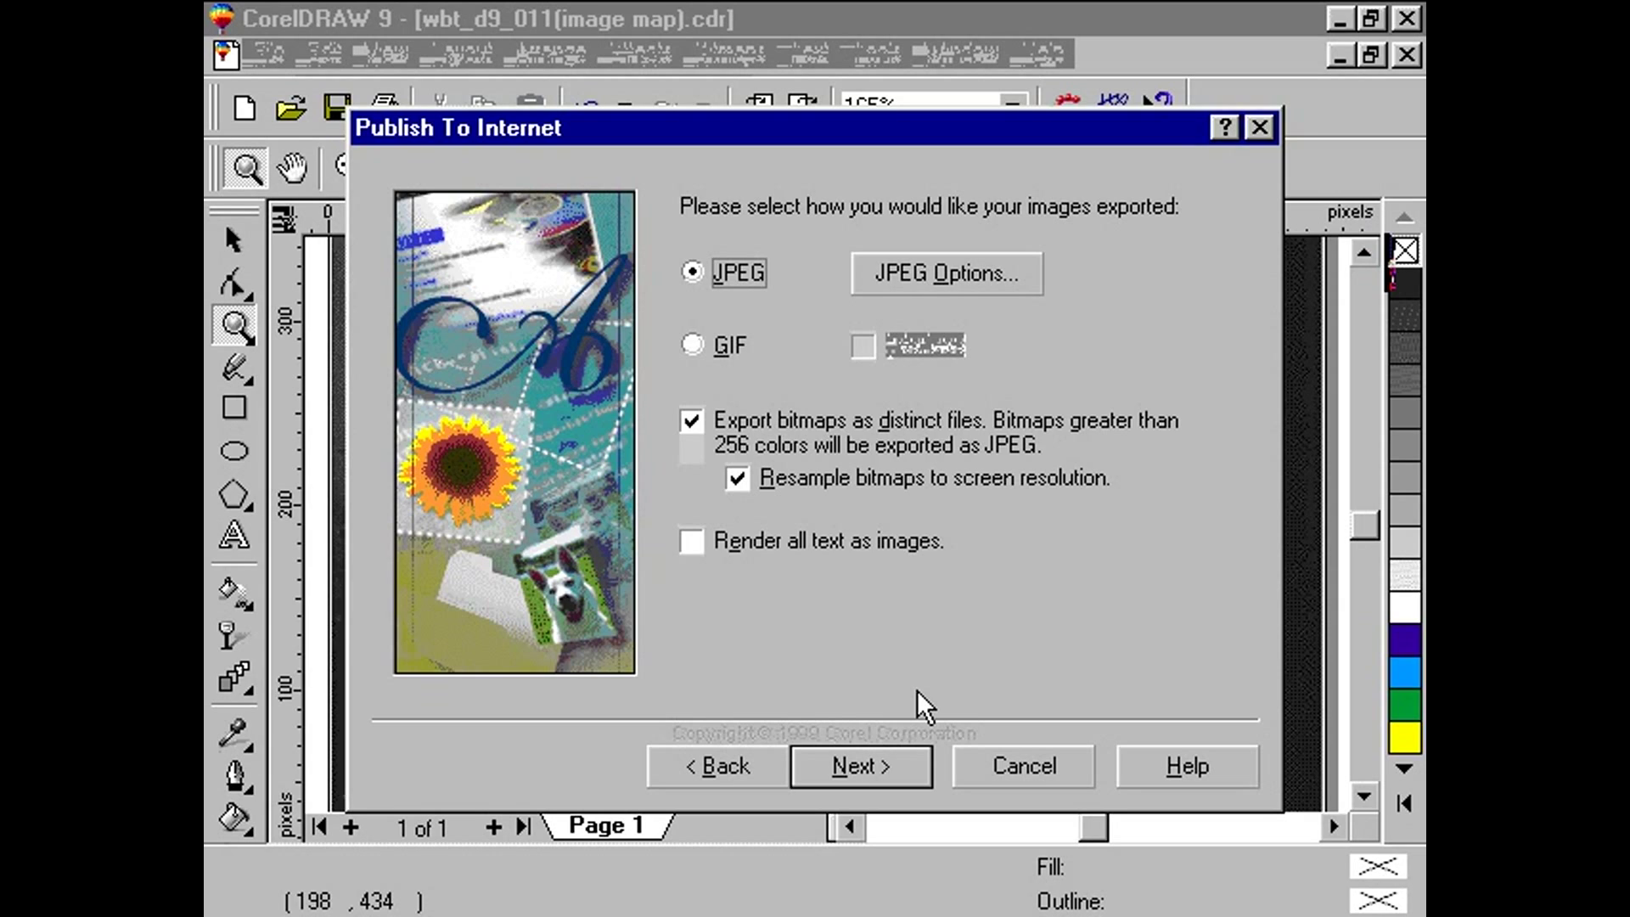
{"action": "left_click", "coordinate": [898, 764]}
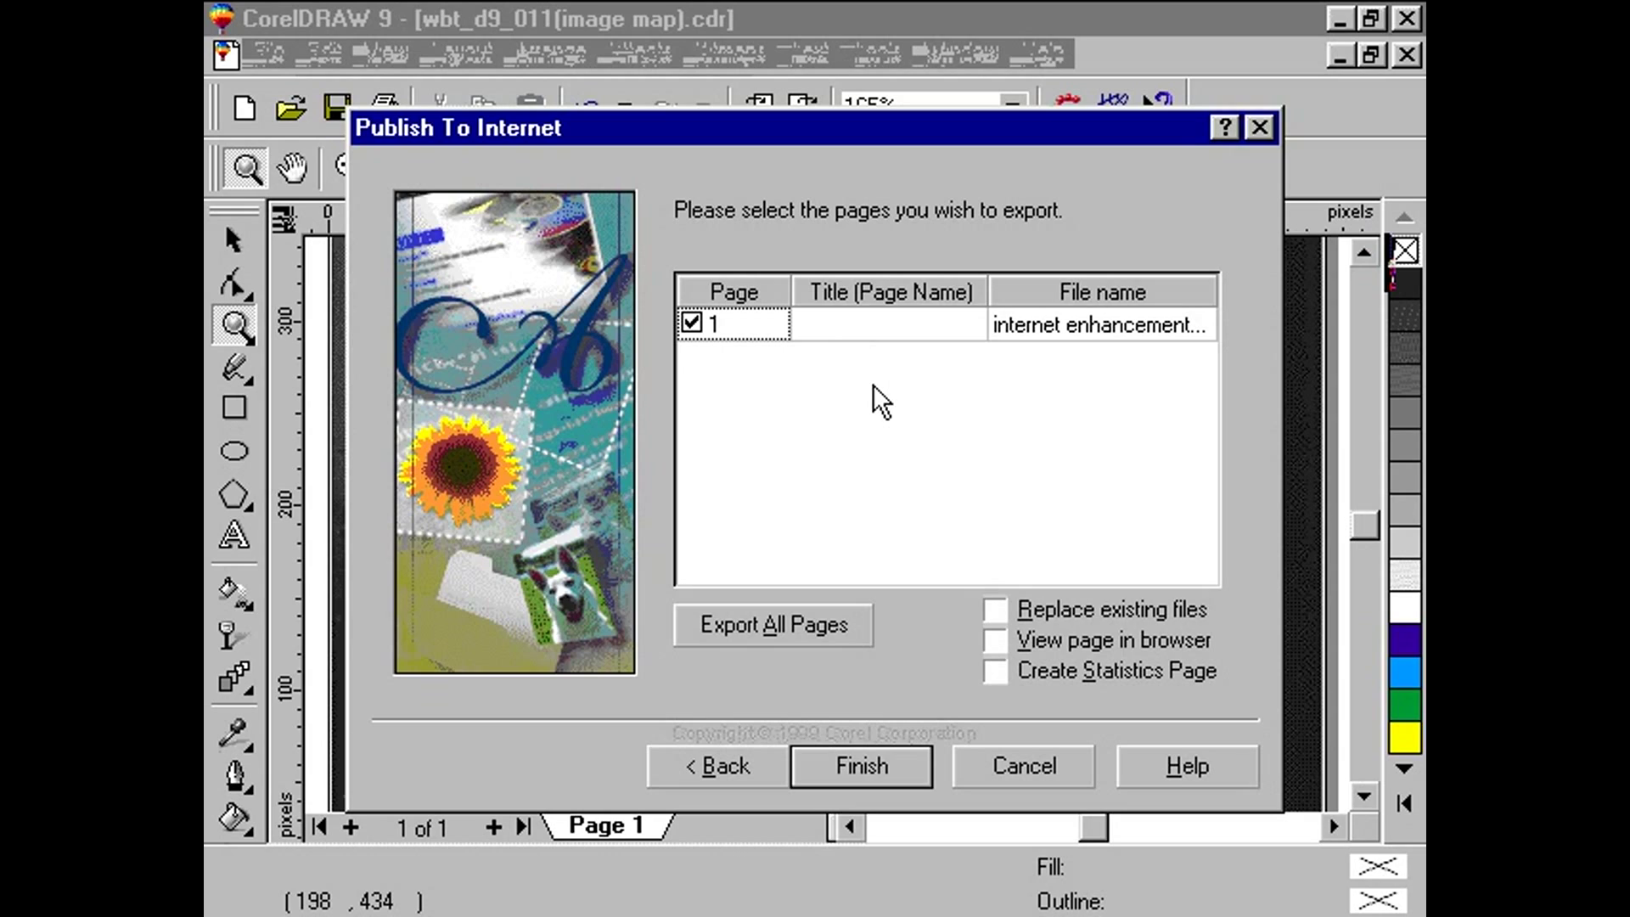
{"action": "left_click", "coordinate": [991, 609]}
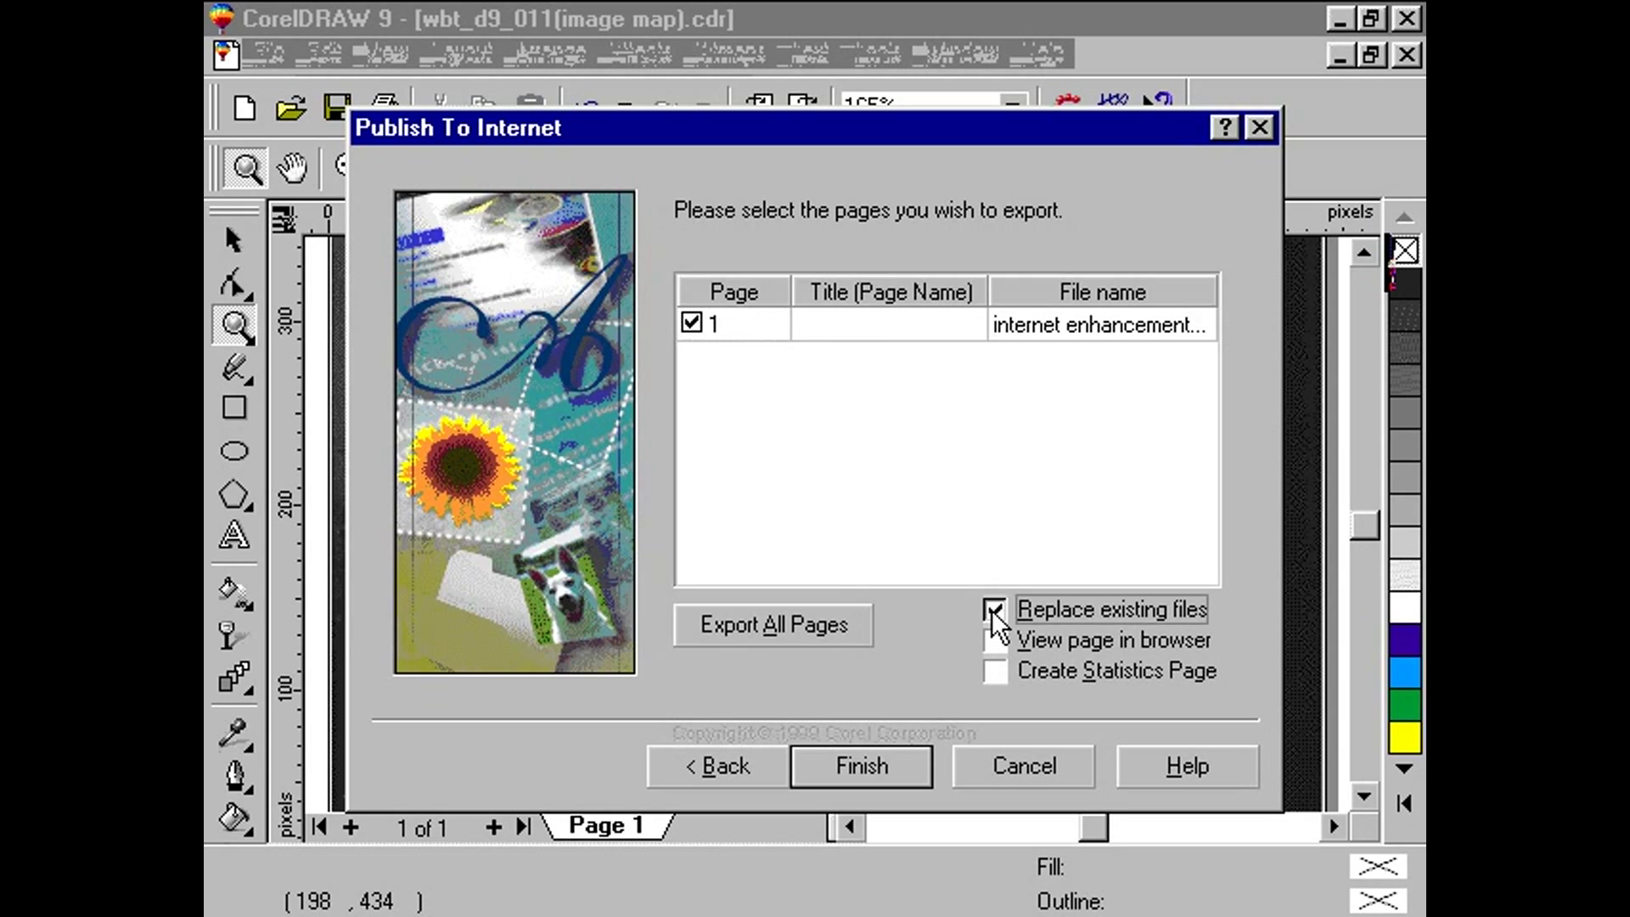
{"action": "left_click", "coordinate": [918, 759]}
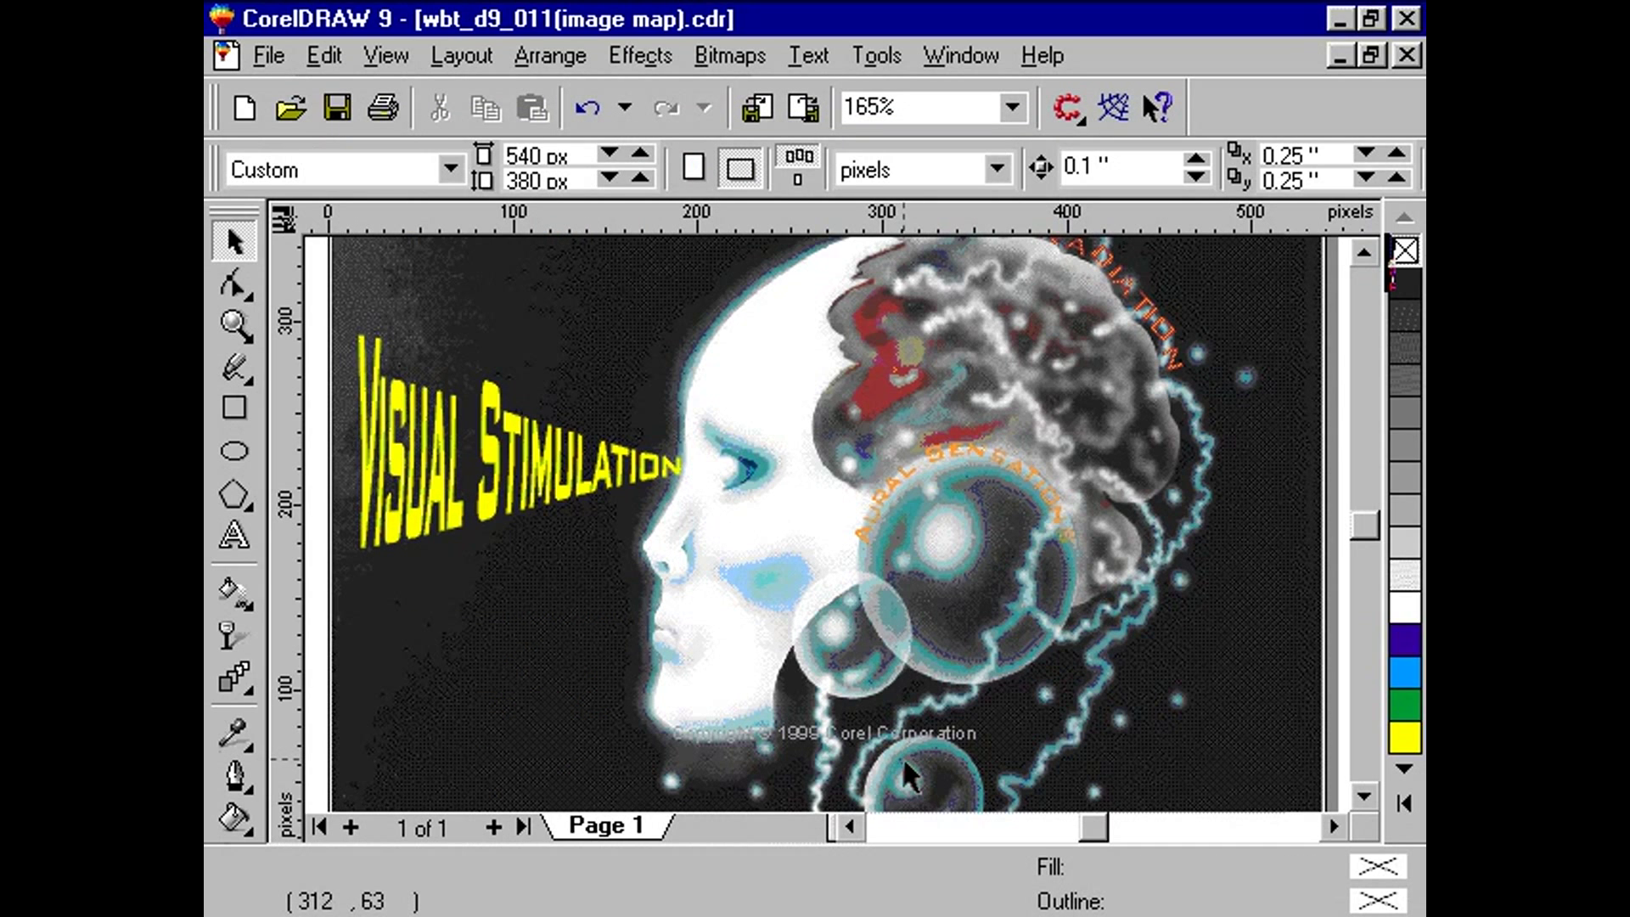
Switch to Netscape Navigator showing the exported brain image map page
{"action": "key", "text": "alt+Tab"}
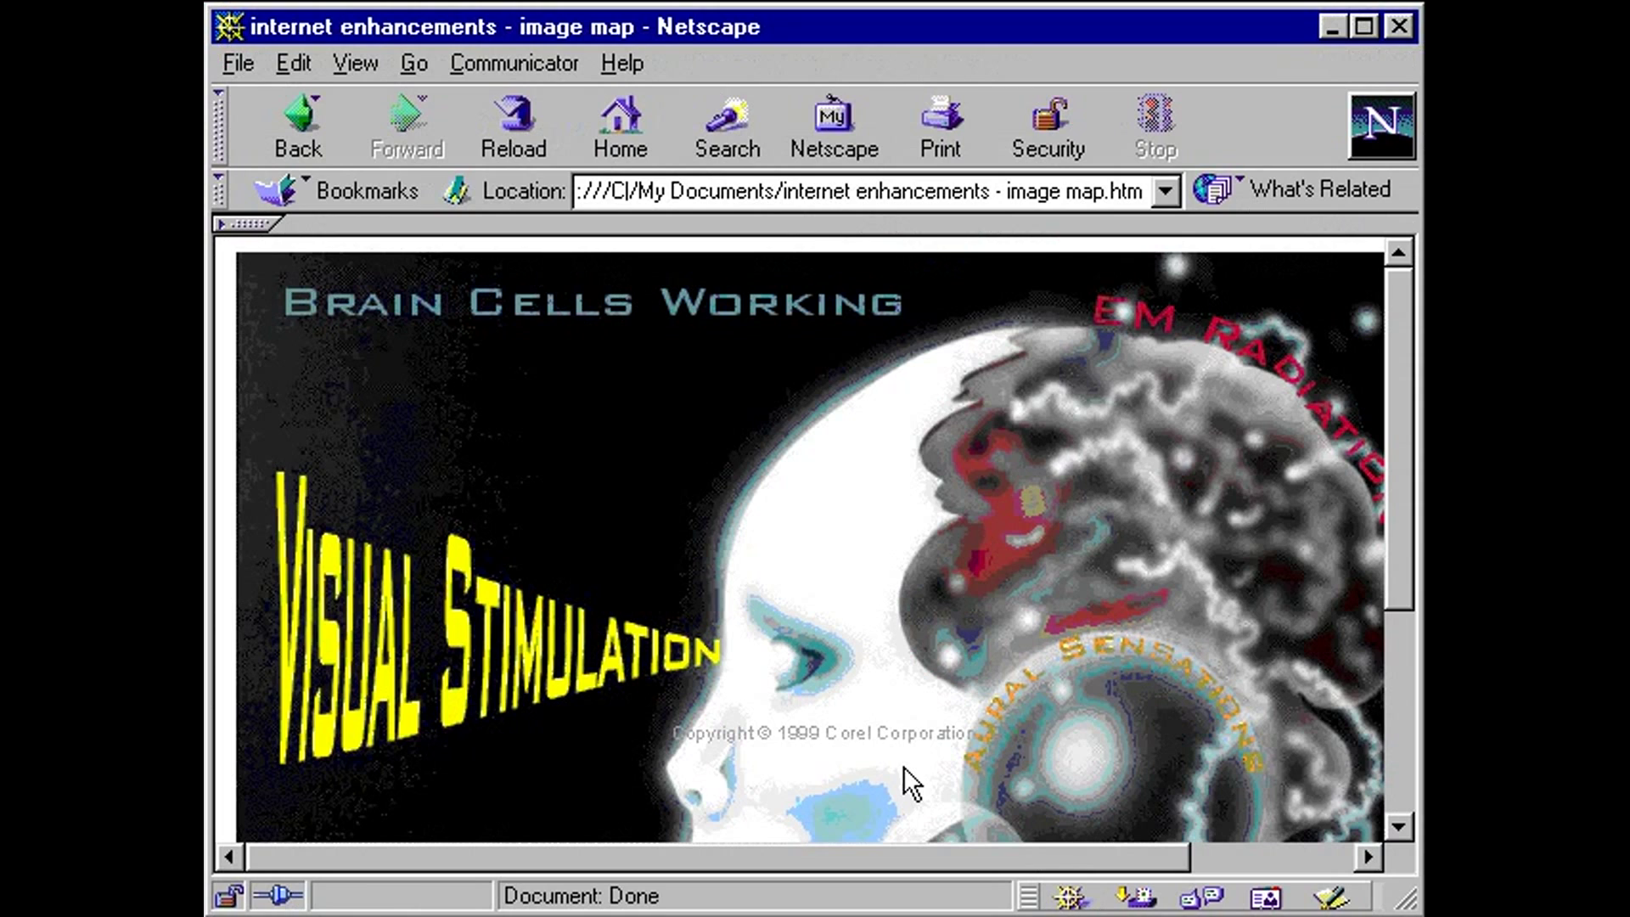